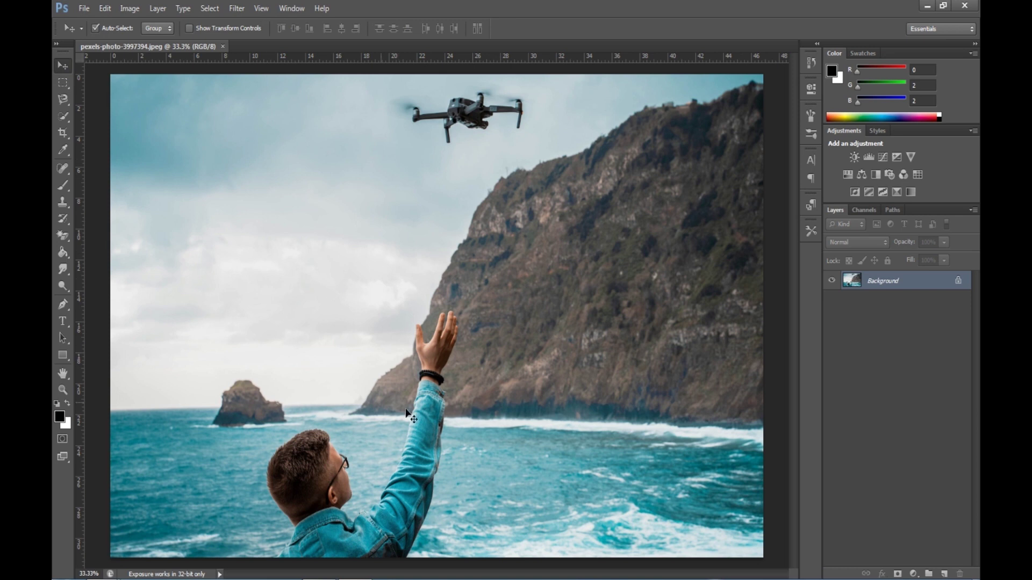
Step: Convert the locked Background into a regular, editable layer with the default settings
{"action": "left_click", "coordinate": [64, 307]}
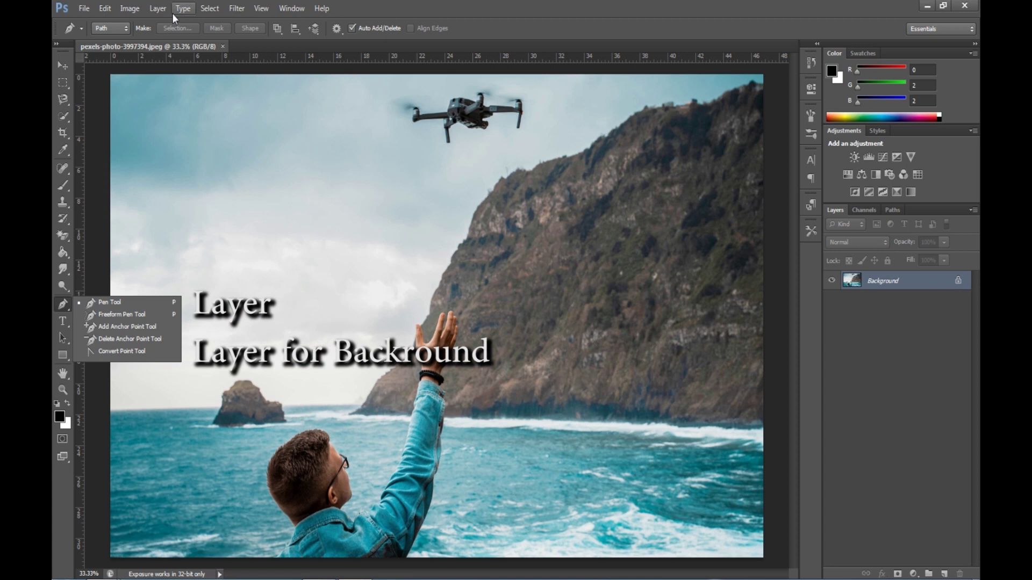
{"action": "left_click", "coordinate": [156, 9]}
{"action": "mouse_move", "coordinate": [174, 24]}
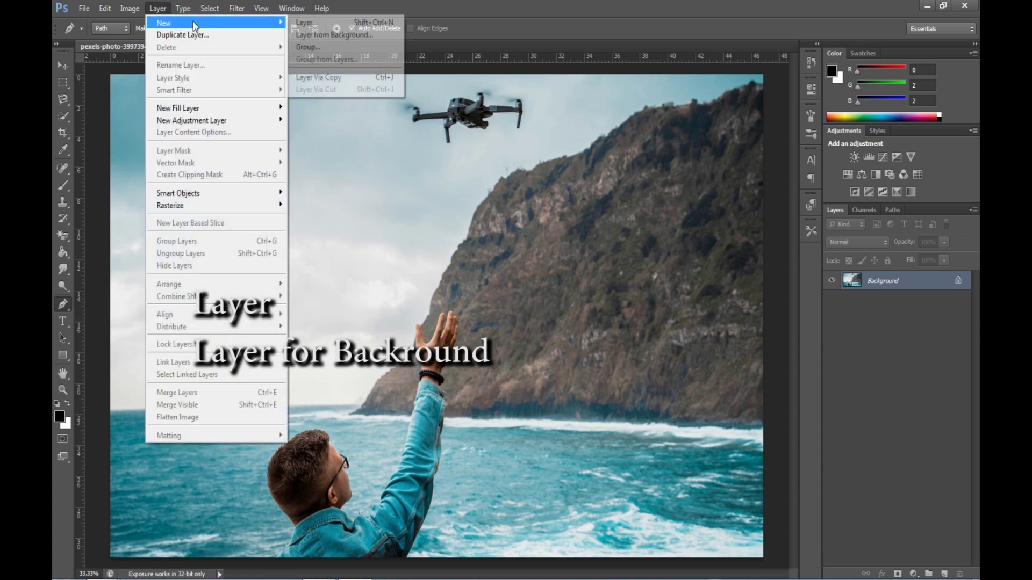
{"action": "left_click", "coordinate": [354, 36]}
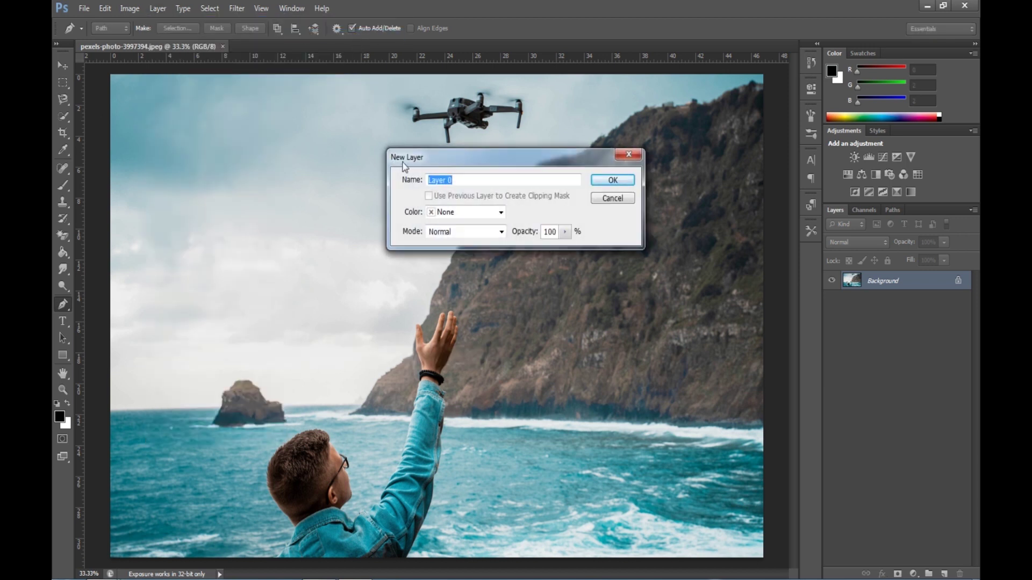
{"action": "left_click", "coordinate": [612, 182]}
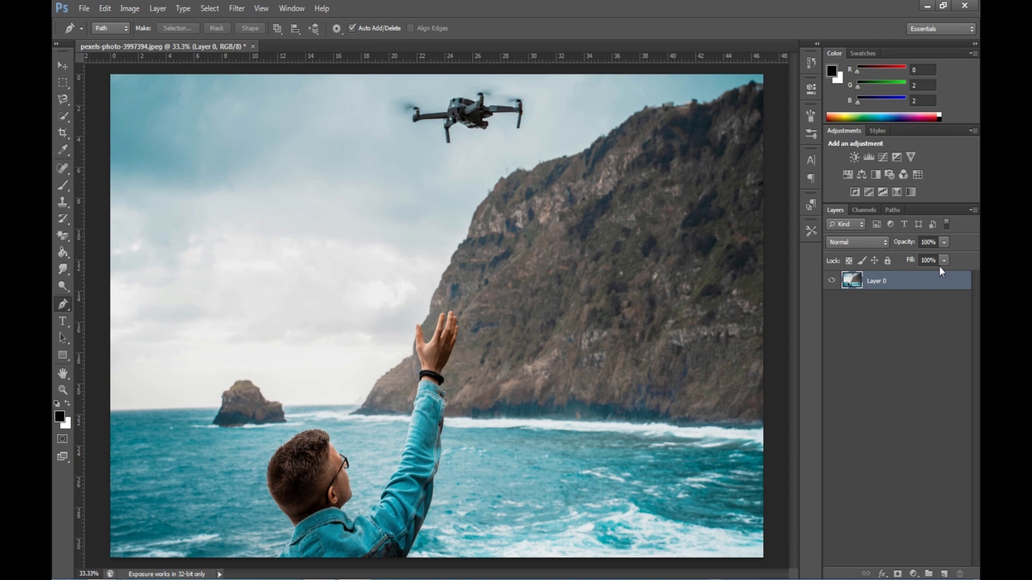
Step: Start a Pen tool path just below the photo's edge and anchor it where the man's back shoulder meets the lower image border
{"action": "right_click", "coordinate": [63, 304]}
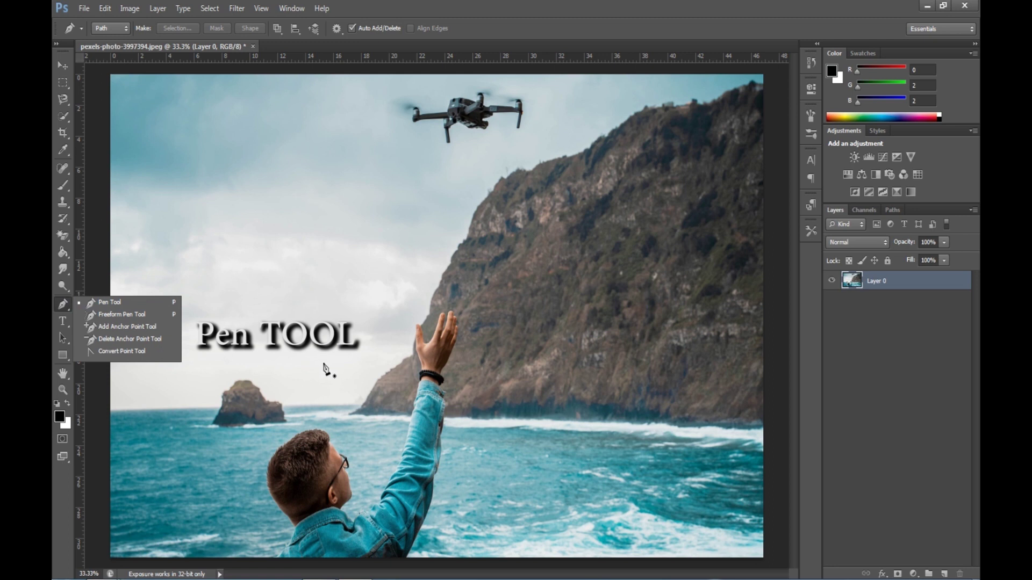
{"action": "key", "text": "ctrl+plus"}
{"action": "key", "text": "ctrl+plus"}
{"action": "key", "text": "ctrl+plus"}
{"action": "key", "text": "ctrl+plus"}
{"action": "key", "text": "ctrl+plus"}
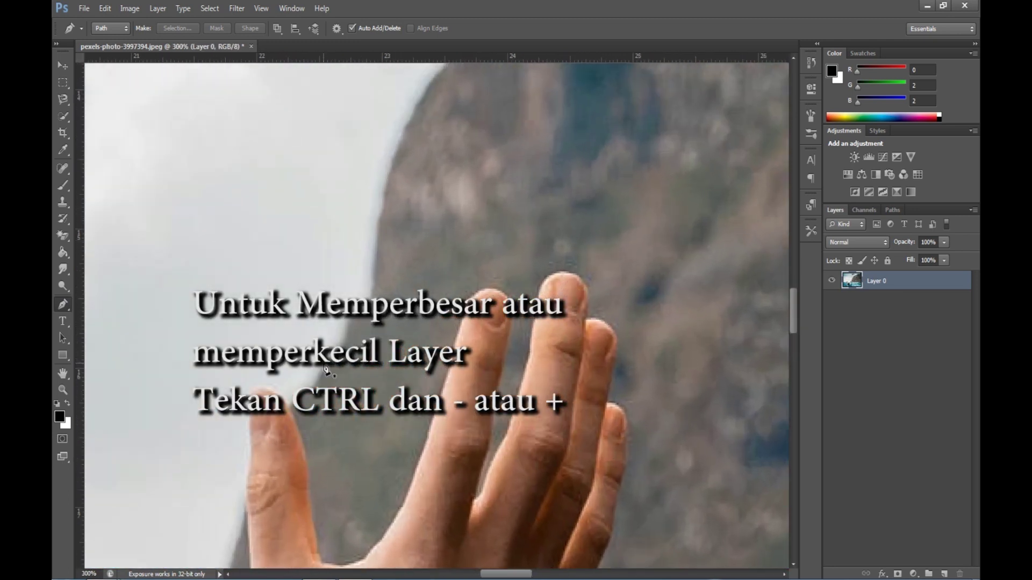
{"action": "left_click_drag", "start_coordinate": [324, 365], "coordinate": [558, 179]}
{"action": "left_click_drag", "start_coordinate": [407, 336], "coordinate": [591, 123]}
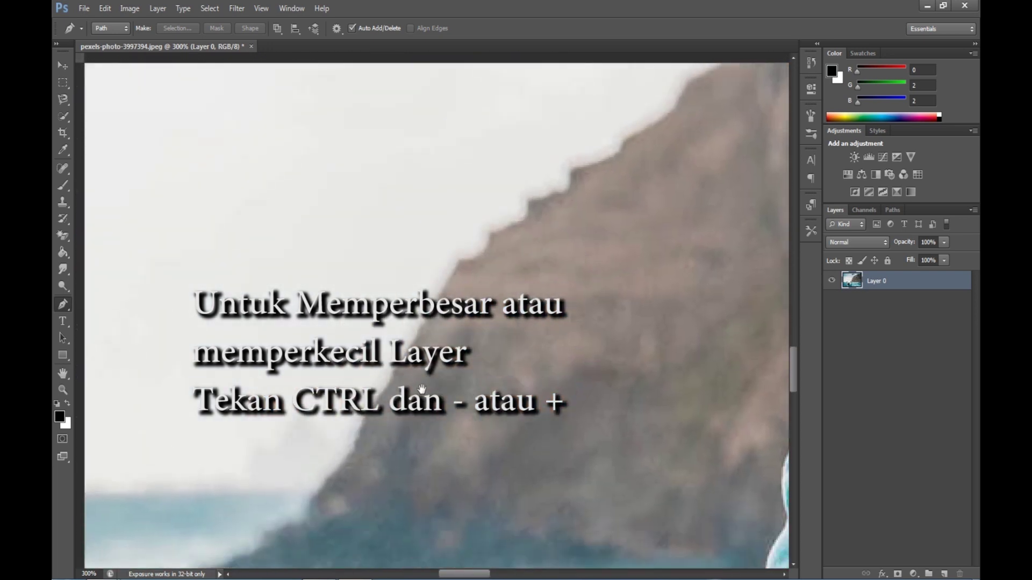
{"action": "left_click_drag", "start_coordinate": [422, 394], "coordinate": [483, 215]}
{"action": "left_click_drag", "start_coordinate": [412, 324], "coordinate": [422, 161]}
{"action": "left_click_drag", "start_coordinate": [371, 446], "coordinate": [398, 86]}
{"action": "left_click_drag", "start_coordinate": [343, 433], "coordinate": [353, 375]}
{"action": "left_click_drag", "start_coordinate": [313, 438], "coordinate": [551, 359]}
{"action": "left_click_drag", "start_coordinate": [295, 461], "coordinate": [494, 345]}
{"action": "left_click_drag", "start_coordinate": [301, 484], "coordinate": [376, 323]}
{"action": "left_click_drag", "start_coordinate": [322, 538], "coordinate": [430, 443]}
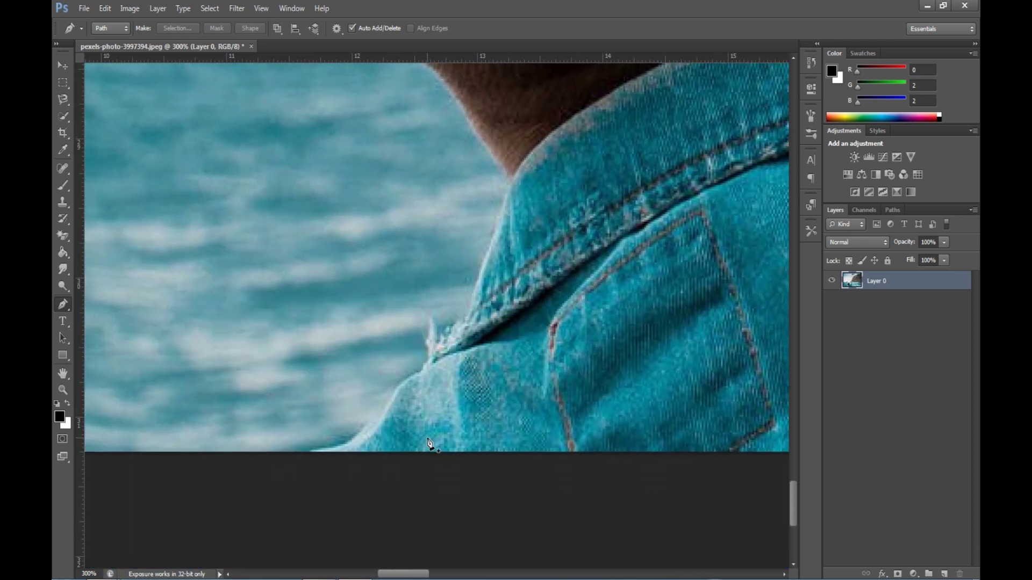
{"action": "left_click", "coordinate": [275, 481]}
{"action": "left_click", "coordinate": [310, 453]}
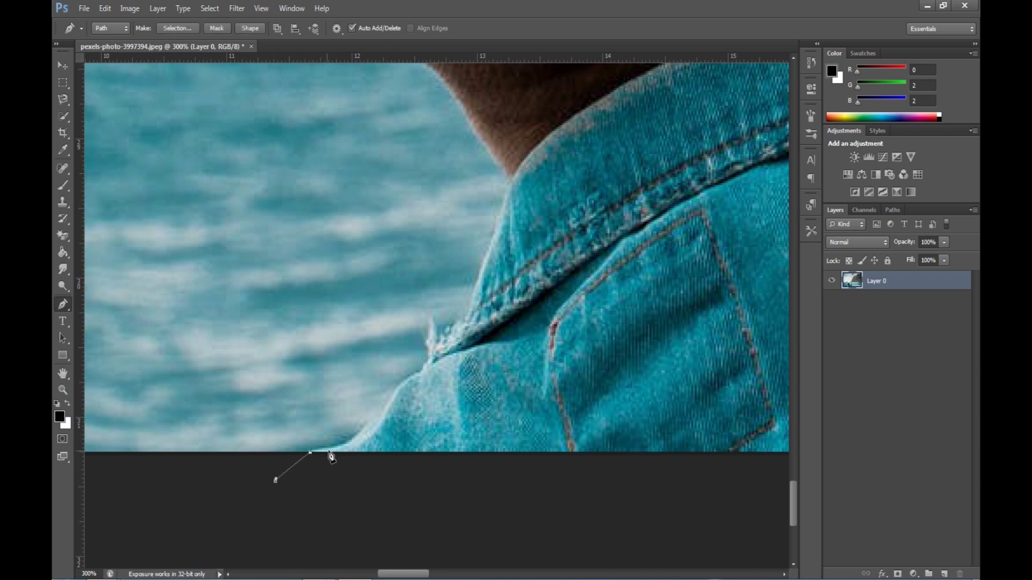
Step: Extend the path up the jacket's back shoulder and along the collar to the base of the neck
{"action": "left_click", "coordinate": [347, 443]}
{"action": "left_click", "coordinate": [432, 321]}
{"action": "left_click", "coordinate": [466, 320]}
{"action": "left_click", "coordinate": [488, 257]}
{"action": "left_click", "coordinate": [504, 211]}
{"action": "left_click", "coordinate": [510, 185]}
Step: Trace the nape of the neck with closely spaced anchor points up to the lower hairline
{"action": "key", "text": "ctrl+plus"}
{"action": "left_click", "coordinate": [487, 273]}
{"action": "left_click", "coordinate": [418, 190]}
{"action": "left_click", "coordinate": [378, 156]}
{"action": "left_click_drag", "start_coordinate": [318, 72], "coordinate": [405, 270]}
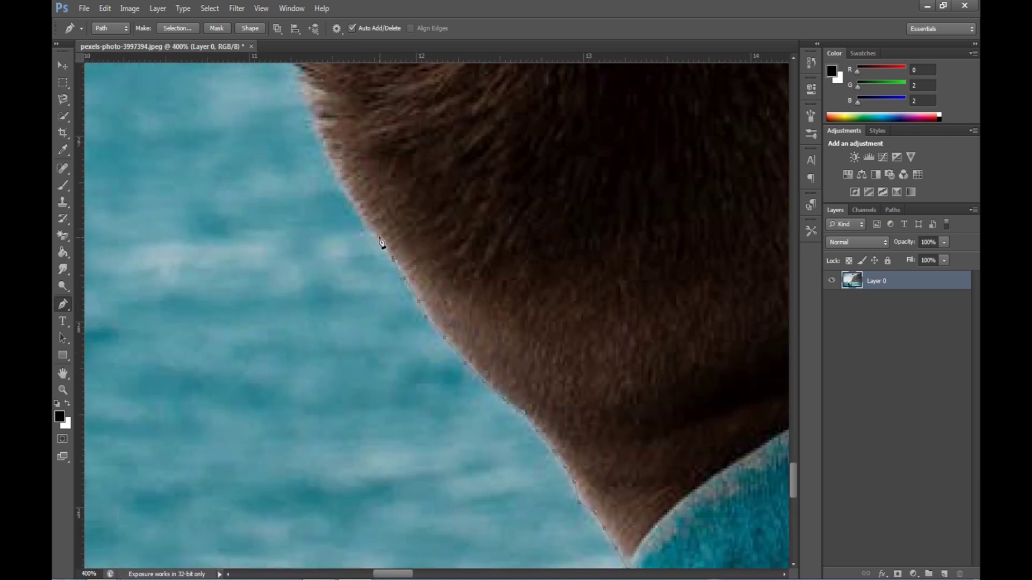
{"action": "left_click", "coordinate": [350, 185]}
{"action": "left_click_drag", "start_coordinate": [310, 104], "coordinate": [417, 299]}
Step: Continue the path along the hair edge at the lower back of the head
{"action": "left_click", "coordinate": [412, 279]}
{"action": "left_click", "coordinate": [396, 247]}
{"action": "left_click", "coordinate": [398, 191]}
{"action": "left_click", "coordinate": [394, 149]}
{"action": "left_click", "coordinate": [390, 126]}
{"action": "left_click", "coordinate": [383, 72]}
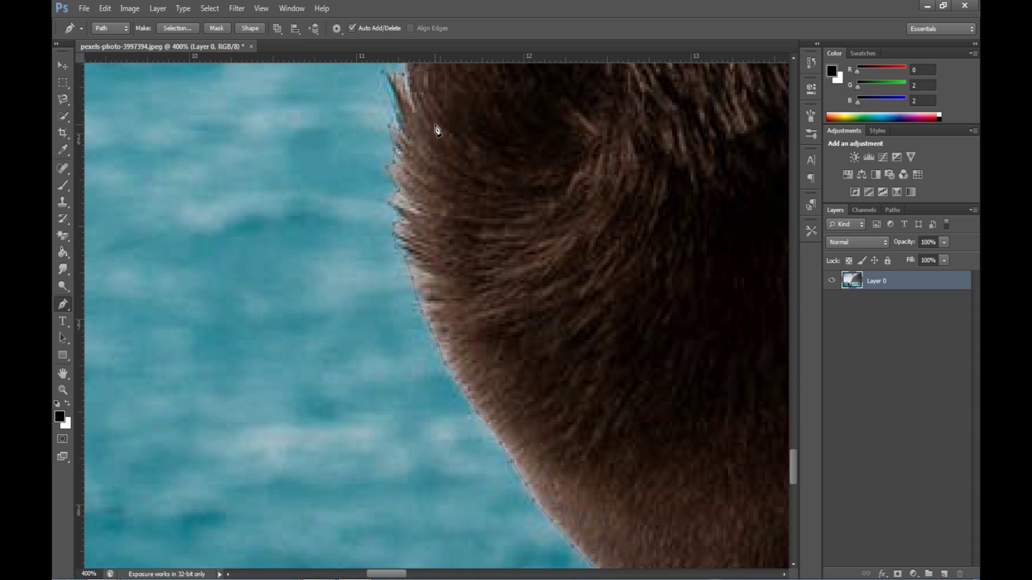
Step: Trace the spiky hair edge around the upper back of the head toward the crown
{"action": "left_click_drag", "start_coordinate": [435, 123], "coordinate": [440, 352]}
{"action": "left_click", "coordinate": [437, 177]}
{"action": "left_click", "coordinate": [463, 123]}
{"action": "left_click", "coordinate": [495, 91]}
{"action": "left_click_drag", "start_coordinate": [503, 97], "coordinate": [450, 256]}
{"action": "left_click", "coordinate": [480, 192]}
{"action": "left_click", "coordinate": [522, 154]}
{"action": "left_click", "coordinate": [556, 131]}
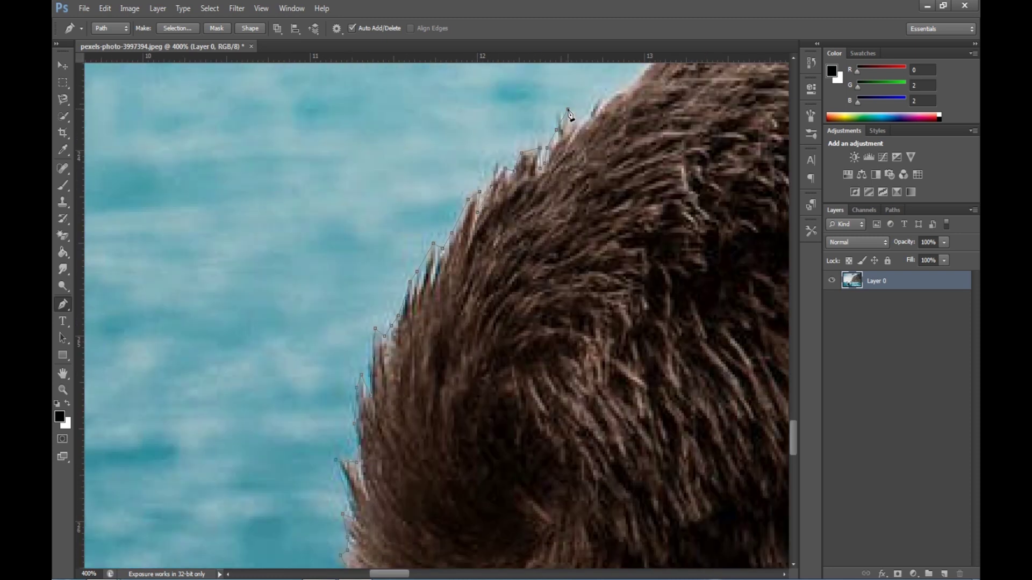
Step: Carry the path over the crown, following the hair outline across the top of the head
{"action": "left_click", "coordinate": [599, 99]}
{"action": "left_click_drag", "start_coordinate": [635, 81], "coordinate": [541, 233]}
{"action": "left_click", "coordinate": [567, 209]}
{"action": "left_click", "coordinate": [635, 157]}
{"action": "left_click_drag", "start_coordinate": [746, 116], "coordinate": [489, 253]}
{"action": "left_click", "coordinate": [501, 258]}
{"action": "left_click", "coordinate": [514, 254]}
{"action": "left_click", "coordinate": [594, 238]}
{"action": "left_click", "coordinate": [648, 249]}
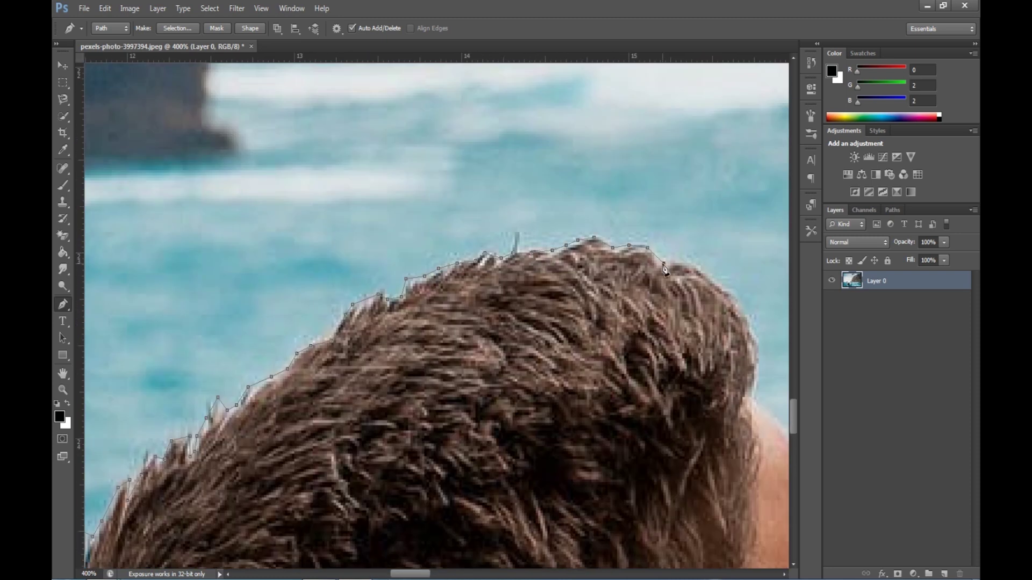
Step: Trace the front of the hair down to the forehead
{"action": "left_click", "coordinate": [699, 267]}
{"action": "left_click_drag", "start_coordinate": [745, 320], "coordinate": [523, 292]}
{"action": "left_click", "coordinate": [532, 370]}
{"action": "left_click_drag", "start_coordinate": [582, 363], "coordinate": [464, 248]}
Step: Run the path around the outer rim of the glasses and back to the face
{"action": "left_click", "coordinate": [550, 394]}
{"action": "left_click", "coordinate": [588, 414]}
{"action": "left_click", "coordinate": [624, 453]}
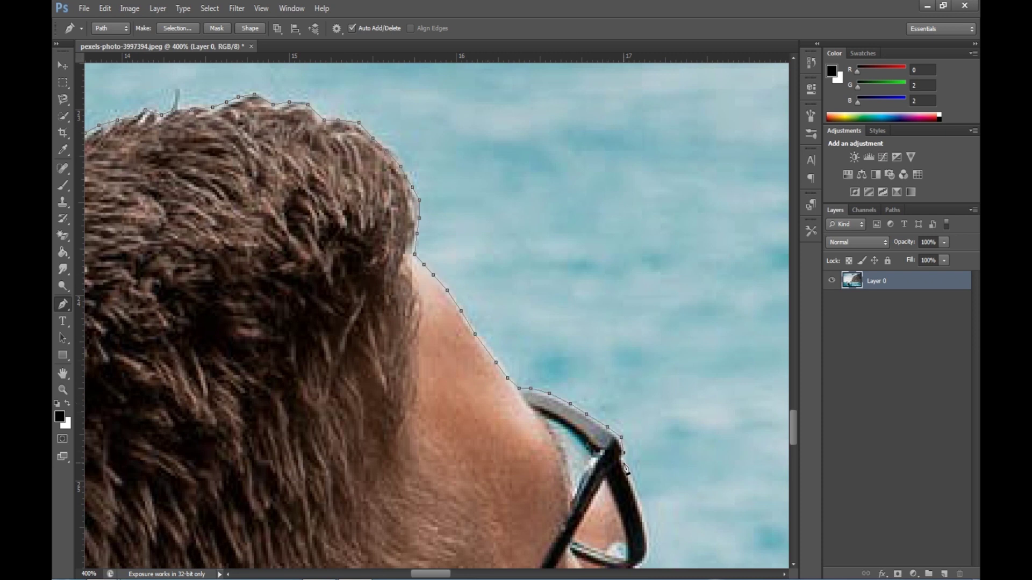
{"action": "left_click_drag", "start_coordinate": [638, 500], "coordinate": [553, 242]}
{"action": "left_click", "coordinate": [561, 301]}
{"action": "left_click", "coordinate": [518, 311]}
Step: Trace the face's profile down the cheek, around the chin and along the jaw
{"action": "left_click_drag", "start_coordinate": [525, 343], "coordinate": [502, 215]}
{"action": "left_click", "coordinate": [527, 266]}
{"action": "left_click", "coordinate": [545, 348]}
{"action": "left_click_drag", "start_coordinate": [553, 368], "coordinate": [480, 222]}
{"action": "left_click", "coordinate": [480, 258]}
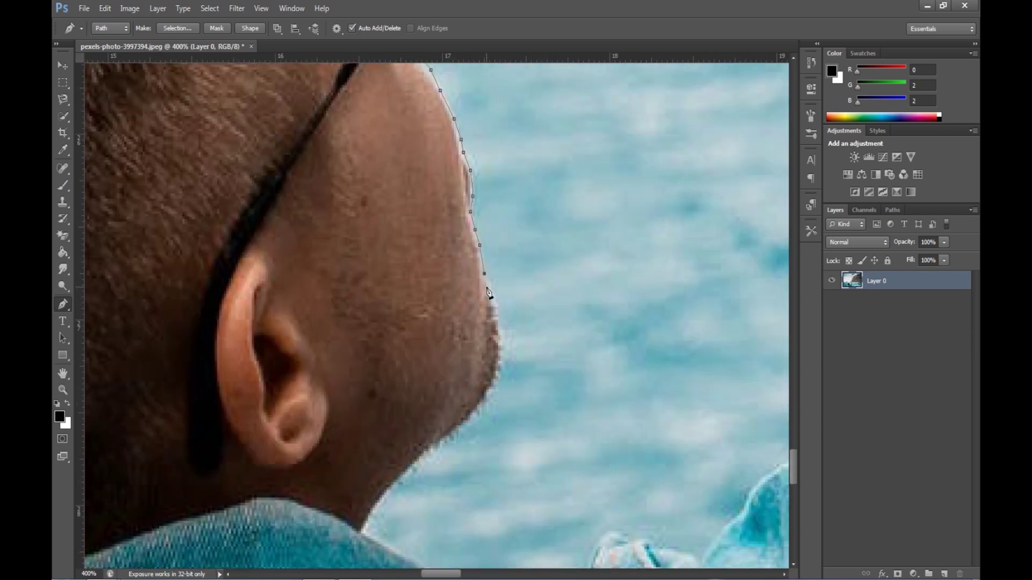
{"action": "left_click_drag", "start_coordinate": [499, 329], "coordinate": [486, 163]}
{"action": "left_click", "coordinate": [488, 196]}
{"action": "left_click_drag", "start_coordinate": [475, 258], "coordinate": [486, 206]}
{"action": "left_click", "coordinate": [413, 245]}
Step: Continue the path from the neck along the front collar, through its notch and over the jacket's front folds
{"action": "left_click_drag", "start_coordinate": [364, 309], "coordinate": [345, 193]}
{"action": "left_click", "coordinate": [405, 232]}
{"action": "left_click", "coordinate": [445, 285]}
{"action": "left_click", "coordinate": [501, 349]}
{"action": "left_click", "coordinate": [546, 265]}
{"action": "left_click", "coordinate": [593, 195]}
{"action": "left_click", "coordinate": [658, 215]}
{"action": "left_click", "coordinate": [707, 192]}
Step: Trace the raised shoulder folds up to the start of the lifted sleeve
{"action": "left_click_drag", "start_coordinate": [733, 156], "coordinate": [451, 267]}
{"action": "left_click", "coordinate": [502, 236]}
{"action": "left_click", "coordinate": [546, 198]}
{"action": "left_click", "coordinate": [587, 82]}
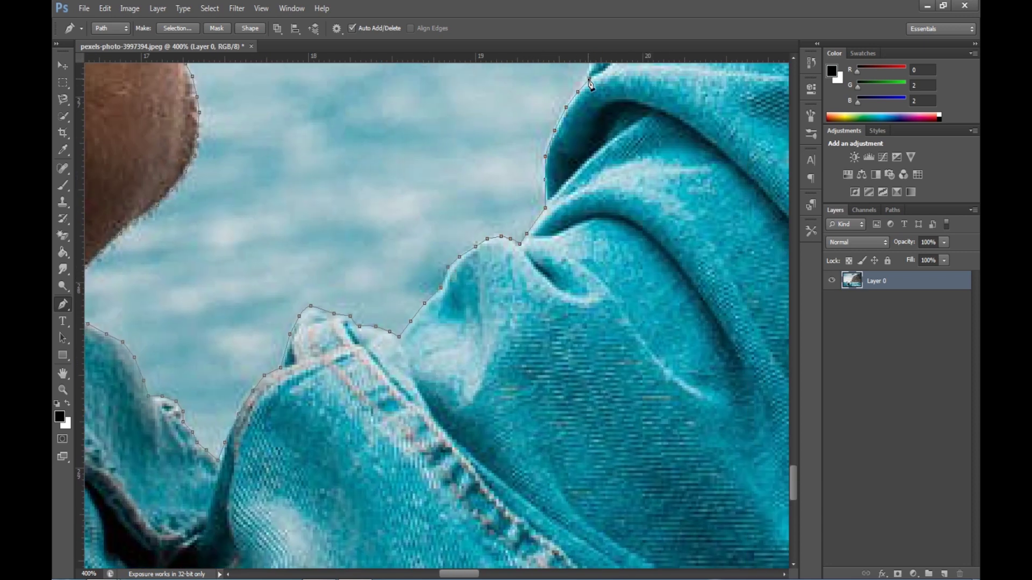
{"action": "left_click_drag", "start_coordinate": [607, 81], "coordinate": [569, 292]}
{"action": "left_click", "coordinate": [627, 122]}
Step: Extend the path up the outer edge of the raised arm's lower sleeve
{"action": "left_click_drag", "start_coordinate": [661, 163], "coordinate": [529, 394]}
{"action": "left_click", "coordinate": [592, 201]}
{"action": "left_click_drag", "start_coordinate": [615, 242], "coordinate": [469, 518]}
{"action": "left_click", "coordinate": [495, 325]}
{"action": "left_click", "coordinate": [512, 299]}
{"action": "left_click", "coordinate": [526, 235]}
{"action": "left_click_drag", "start_coordinate": [543, 166], "coordinate": [408, 385]}
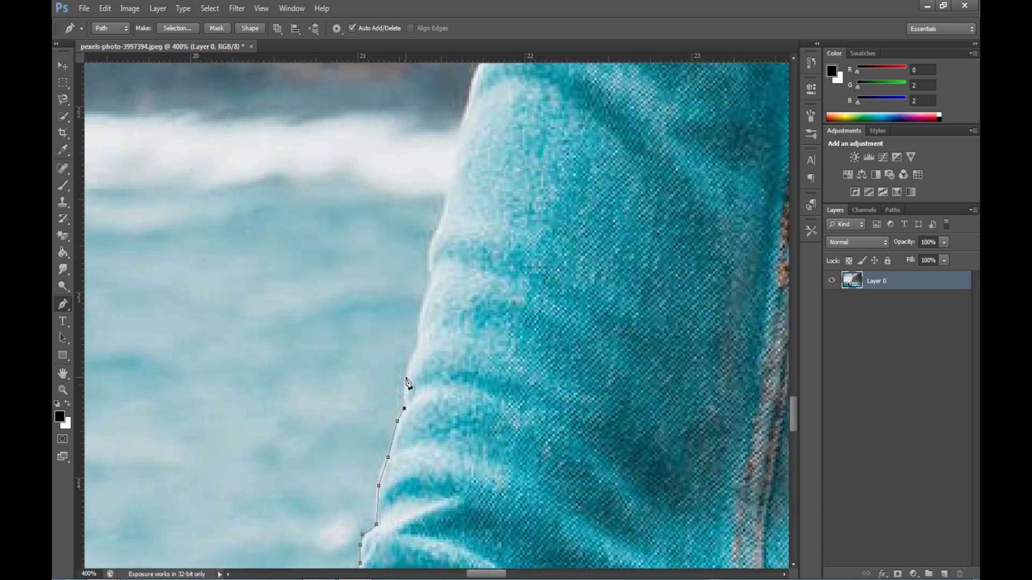
Step: Trace the upper sleeve edge up to the corner of the rolled denim cuff
{"action": "left_click", "coordinate": [426, 292]}
{"action": "left_click_drag", "start_coordinate": [515, 236], "coordinate": [389, 431]}
{"action": "left_click", "coordinate": [321, 364]}
{"action": "left_click", "coordinate": [346, 292]}
{"action": "left_click_drag", "start_coordinate": [372, 220], "coordinate": [392, 422]}
{"action": "left_click", "coordinate": [428, 197]}
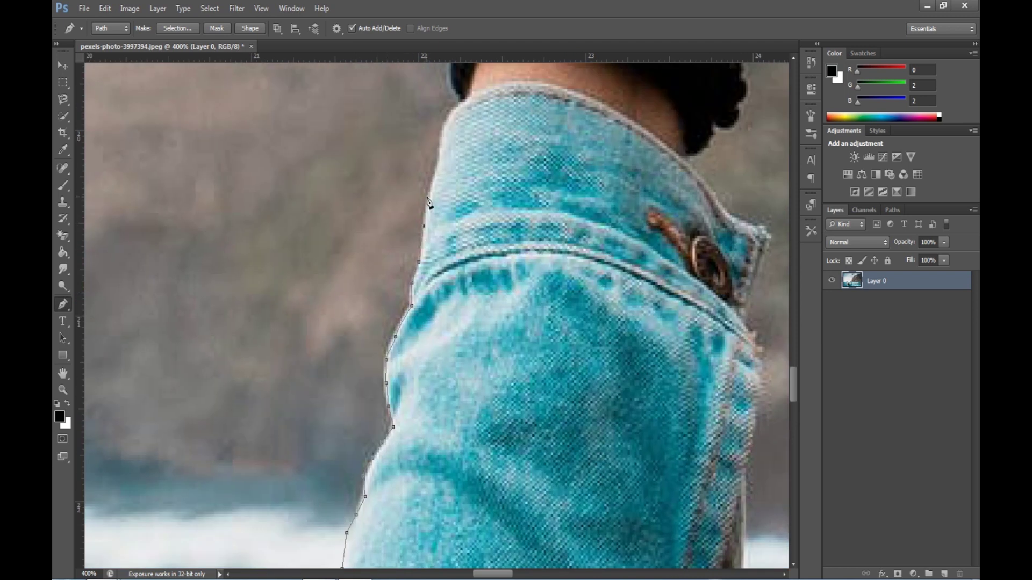
{"action": "left_click", "coordinate": [441, 126]}
Step: Continue the path past the bracelet, up the wrist and along the hand's edge to the base of the thumb
{"action": "left_click_drag", "start_coordinate": [481, 142], "coordinate": [469, 371]}
{"action": "left_click", "coordinate": [438, 250]}
{"action": "left_click", "coordinate": [467, 208]}
{"action": "left_click_drag", "start_coordinate": [467, 199], "coordinate": [446, 441]}
{"action": "left_click", "coordinate": [446, 385]}
{"action": "left_click", "coordinate": [434, 333]}
{"action": "left_click", "coordinate": [409, 266]}
{"action": "left_click", "coordinate": [377, 170]}
Step: Trace around the thumb and down its inner side into the web beside the index finger
{"action": "mouse_move", "coordinate": [442, 99]}
{"action": "left_mouse_down"}
{"action": "mouse_move", "coordinate": [445, 353]}
{"action": "mouse_move", "coordinate": [454, 373]}
{"action": "left_mouse_up"}
{"action": "left_click", "coordinate": [382, 285]}
{"action": "left_click", "coordinate": [412, 154]}
{"action": "left_click", "coordinate": [470, 275]}
{"action": "left_click", "coordinate": [471, 300]}
{"action": "left_click", "coordinate": [473, 324]}
{"action": "left_click", "coordinate": [477, 342]}
{"action": "left_click", "coordinate": [481, 372]}
{"action": "left_click", "coordinate": [483, 387]}
{"action": "left_click", "coordinate": [502, 390]}
{"action": "left_click", "coordinate": [520, 390]}
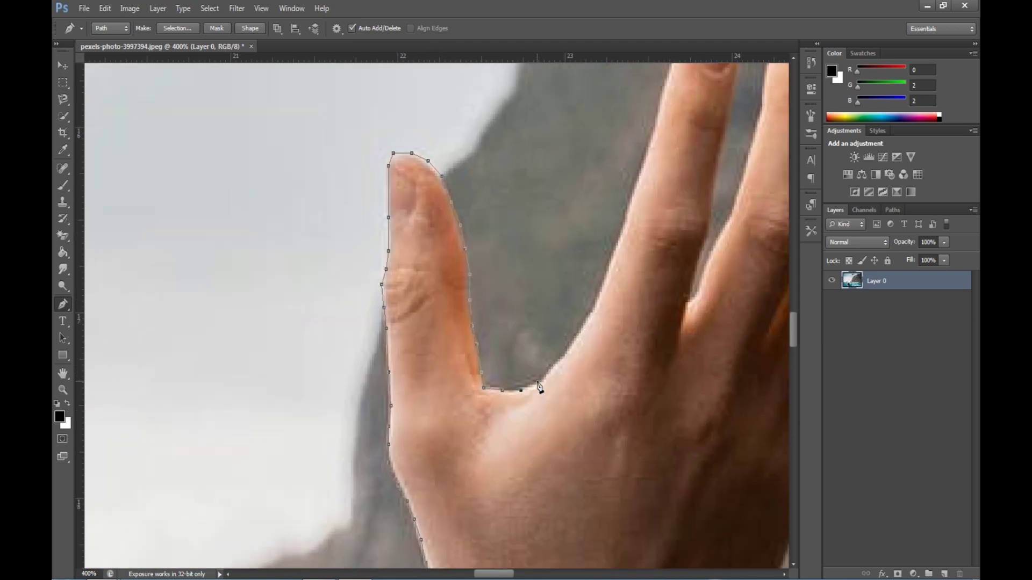
Step: Trace around the index finger and down into the gap before the middle finger
{"action": "left_click", "coordinate": [644, 161]}
{"action": "left_click_drag", "start_coordinate": [656, 131], "coordinate": [620, 328]}
{"action": "left_click", "coordinate": [637, 251]}
{"action": "left_click", "coordinate": [703, 239]}
{"action": "left_click_drag", "start_coordinate": [691, 317], "coordinate": [533, 205]}
{"action": "left_click", "coordinate": [518, 289]}
{"action": "left_click", "coordinate": [495, 387]}
Step: Trace the path around the middle finger and over the tip of the ring finger
{"action": "left_click", "coordinate": [514, 346]}
{"action": "left_click", "coordinate": [529, 317]}
{"action": "left_click", "coordinate": [568, 167]}
{"action": "left_click_drag", "start_coordinate": [579, 131], "coordinate": [492, 308]}
{"action": "left_click", "coordinate": [556, 281]}
{"action": "left_click", "coordinate": [599, 376]}
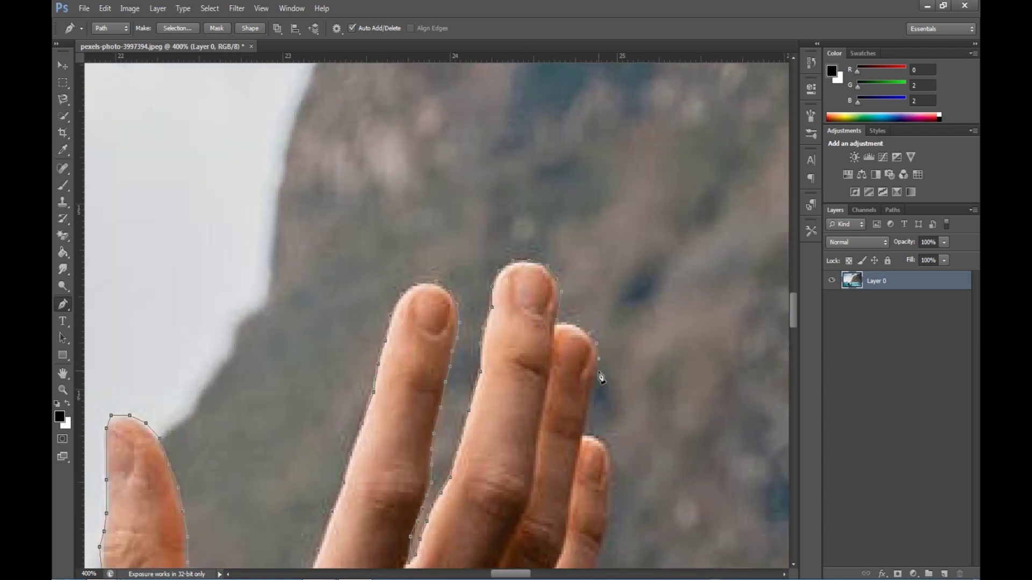
Step: Trace around the little finger and down the outer edge of the hand toward the wrist
{"action": "left_click", "coordinate": [582, 435]}
{"action": "left_click_drag", "start_coordinate": [608, 445], "coordinate": [586, 243]}
{"action": "left_click", "coordinate": [588, 280]}
{"action": "left_click", "coordinate": [571, 382]}
{"action": "left_click_drag", "start_coordinate": [589, 400], "coordinate": [588, 210]}
{"action": "left_click_drag", "start_coordinate": [526, 425], "coordinate": [537, 258]}
{"action": "left_click", "coordinate": [463, 334]}
{"action": "left_click_drag", "start_coordinate": [467, 381], "coordinate": [495, 266]}
Step: Continue the path along the wrist and around the outer edge of the black bracelet
{"action": "left_click", "coordinate": [428, 303]}
{"action": "left_click", "coordinate": [452, 350]}
{"action": "left_click", "coordinate": [467, 383]}
{"action": "left_click", "coordinate": [461, 424]}
{"action": "left_click", "coordinate": [435, 438]}
{"action": "left_click", "coordinate": [429, 456]}
{"action": "left_click", "coordinate": [468, 525]}
Step: Trace the outer edge of the denim cuff and down the forearm sleeve
{"action": "left_click_drag", "start_coordinate": [487, 535], "coordinate": [508, 202]}
{"action": "left_click", "coordinate": [491, 273]}
{"action": "left_click", "coordinate": [506, 325]}
{"action": "left_click", "coordinate": [508, 340]}
{"action": "left_click", "coordinate": [496, 407]}
{"action": "left_click_drag", "start_coordinate": [493, 473], "coordinate": [527, 235]}
{"action": "left_click", "coordinate": [519, 352]}
{"action": "left_click", "coordinate": [497, 460]}
Step: Continue tracing the outer sleeve edge down to just below the folded seam near the elbow
{"action": "mouse_move", "coordinate": [496, 473]}
{"action": "left_mouse_down"}
{"action": "mouse_move", "coordinate": [536, 225]}
{"action": "mouse_move", "coordinate": [500, 110]}
{"action": "left_mouse_up"}
{"action": "left_click", "coordinate": [496, 241]}
{"action": "left_click", "coordinate": [497, 275]}
{"action": "left_click_drag", "start_coordinate": [510, 397], "coordinate": [526, 209]}
{"action": "left_click", "coordinate": [480, 292]}
{"action": "left_click_drag", "start_coordinate": [472, 392], "coordinate": [544, 134]}
{"action": "left_click", "coordinate": [492, 241]}
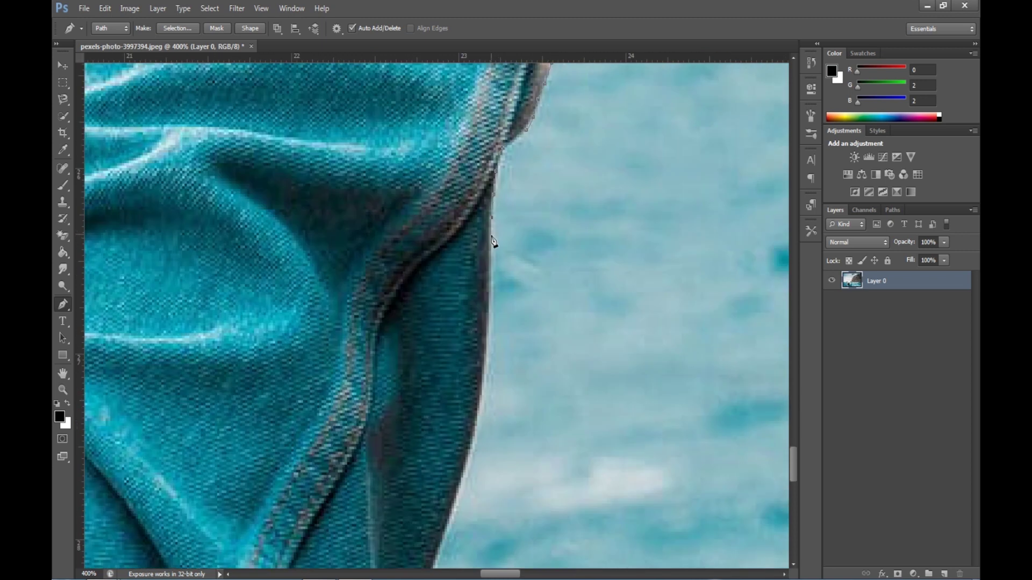
Step: Trace the smooth curve of the outer upper-arm sleeve below the folded seam
{"action": "left_click", "coordinate": [490, 313]}
{"action": "left_click_drag", "start_coordinate": [495, 352], "coordinate": [512, 187]}
{"action": "left_click", "coordinate": [503, 208]}
{"action": "left_click", "coordinate": [490, 271]}
{"action": "left_click", "coordinate": [482, 304]}
{"action": "left_click", "coordinate": [462, 371]}
Step: Follow the jacket's outer edge to the bottom of the photo and place an anchor just beyond it
{"action": "left_click_drag", "start_coordinate": [437, 442], "coordinate": [507, 216]}
{"action": "left_click", "coordinate": [480, 271]}
{"action": "left_click_drag", "start_coordinate": [422, 410], "coordinate": [487, 186]}
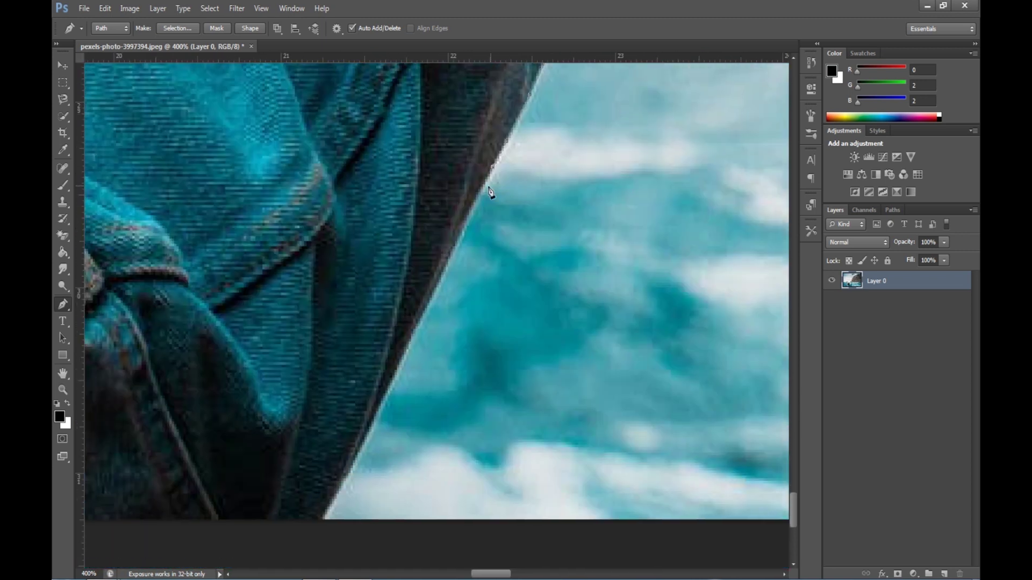
{"action": "left_click", "coordinate": [441, 282]}
{"action": "left_click_drag", "start_coordinate": [417, 338], "coordinate": [561, 182]}
{"action": "left_click_drag", "start_coordinate": [564, 269], "coordinate": [647, 187]}
{"action": "left_click", "coordinate": [575, 237]}
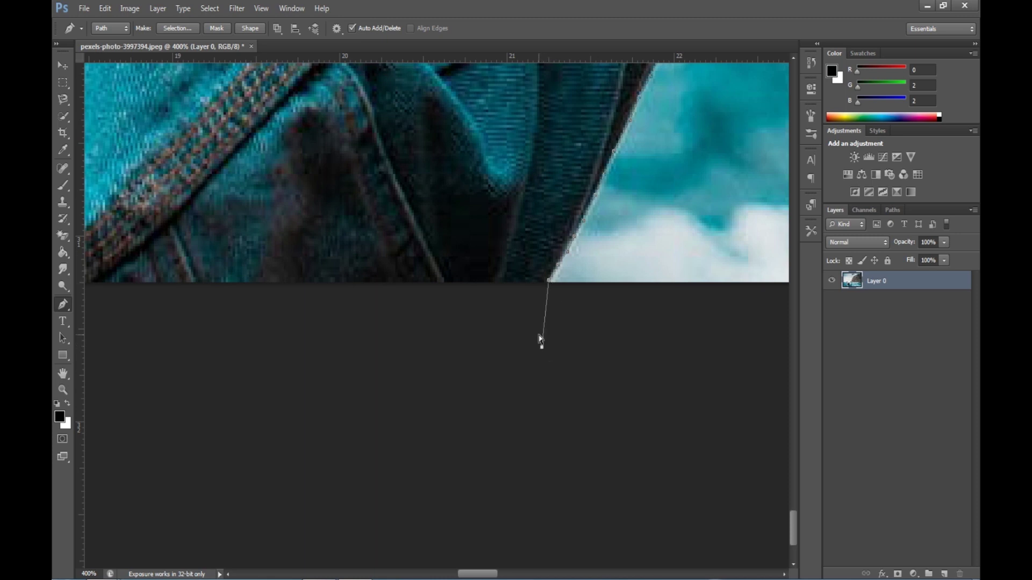
Step: Close the outline by joining its end to the starting anchor below the photo's lower edge
{"action": "key", "text": "ctrl+minus"}
{"action": "key", "text": "ctrl+minus"}
{"action": "key", "text": "ctrl+minus"}
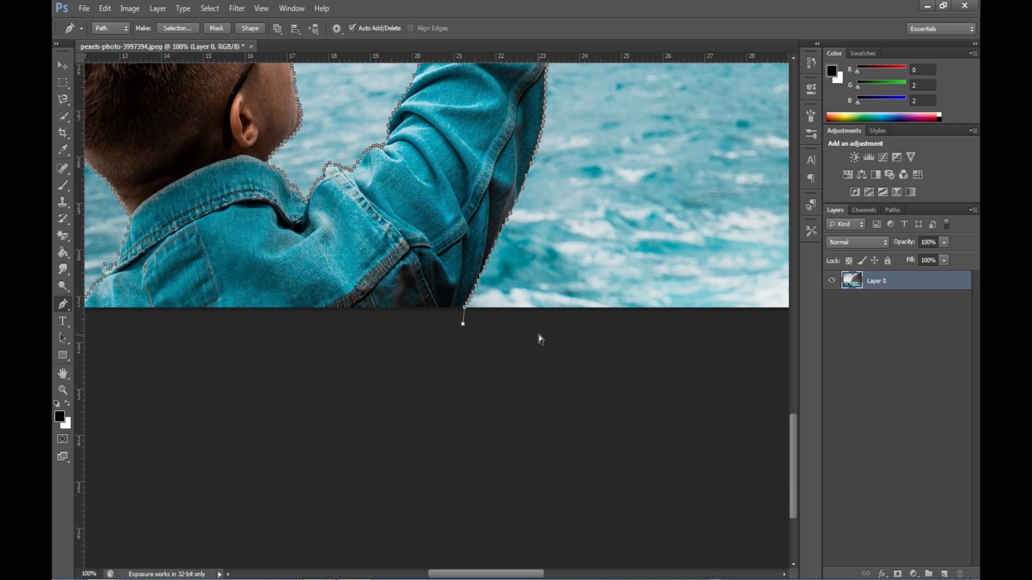
{"action": "key", "text": "ctrl+minus"}
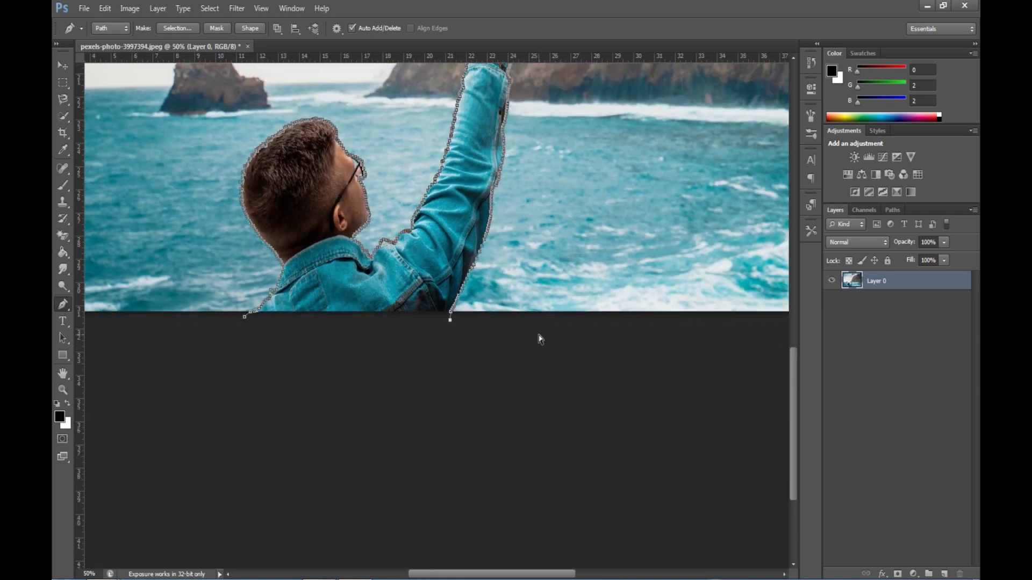
{"action": "key", "text": "ctrl+minus"}
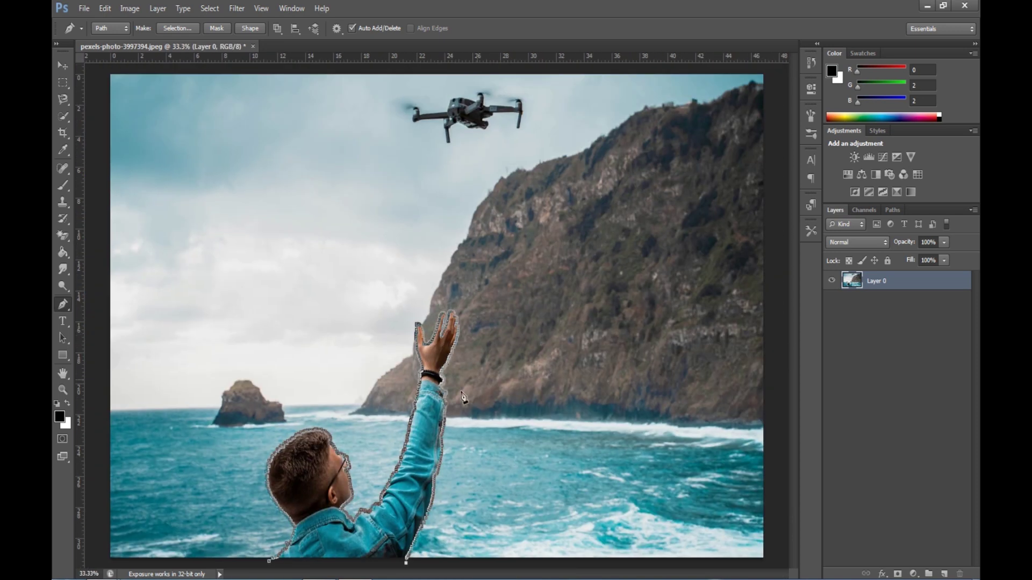
{"action": "left_click", "coordinate": [270, 563]}
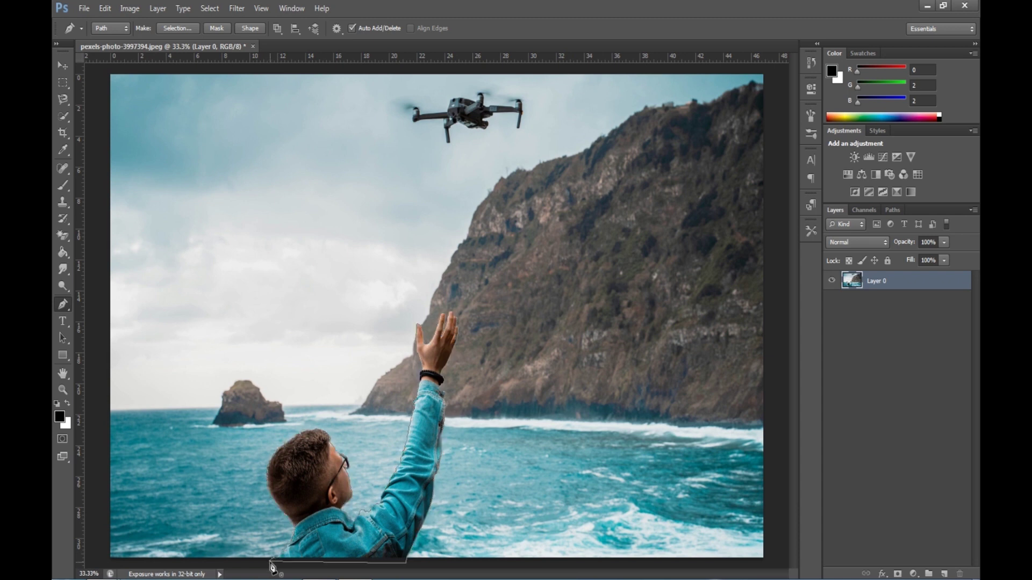
Step: Convert the path into a new anti-aliased selection with a 1-pixel feather and cut the man out of Layer 0
{"action": "right_click", "coordinate": [555, 238]}
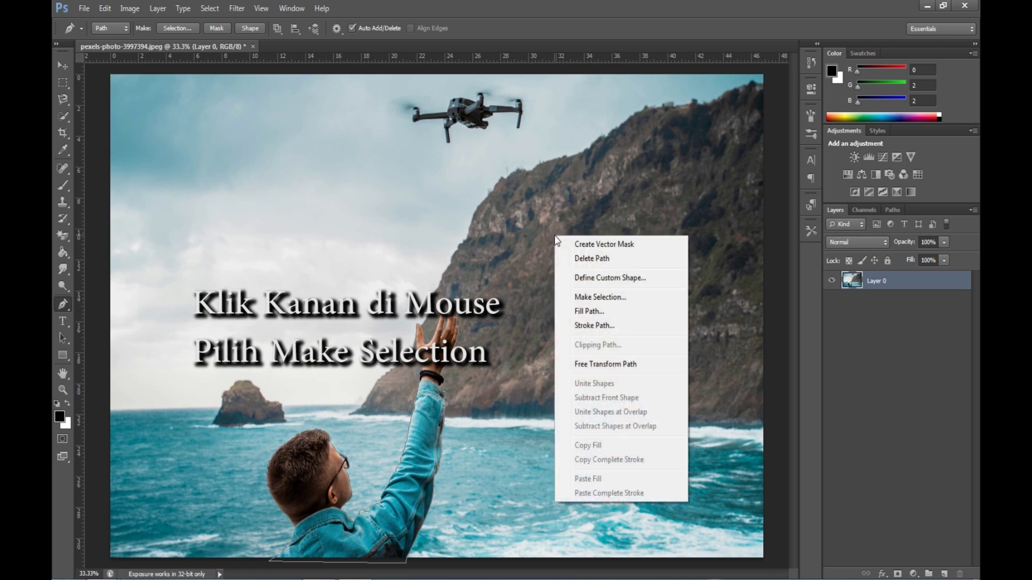
{"action": "left_click", "coordinate": [600, 297]}
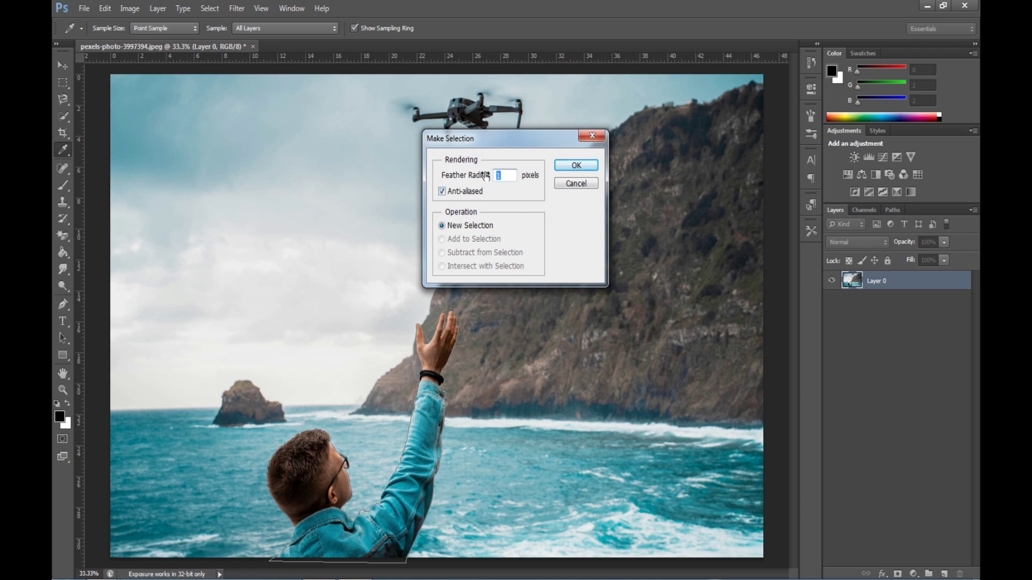
{"action": "left_click", "coordinate": [574, 165]}
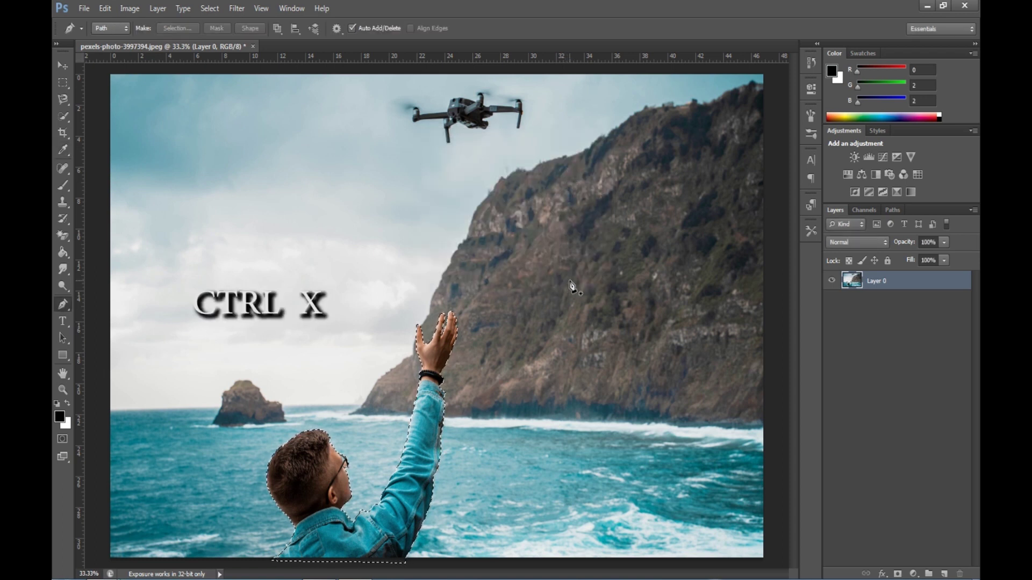
{"action": "key", "text": "ctrl+x"}
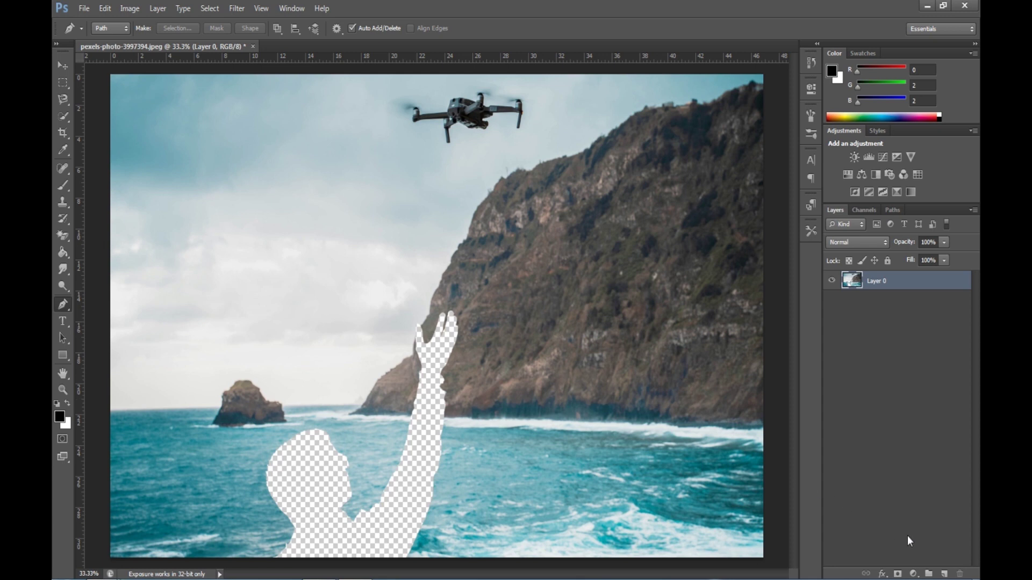
Step: Paste the man onto a new layer and move him back over his empty silhouette
{"action": "left_click", "coordinate": [943, 574]}
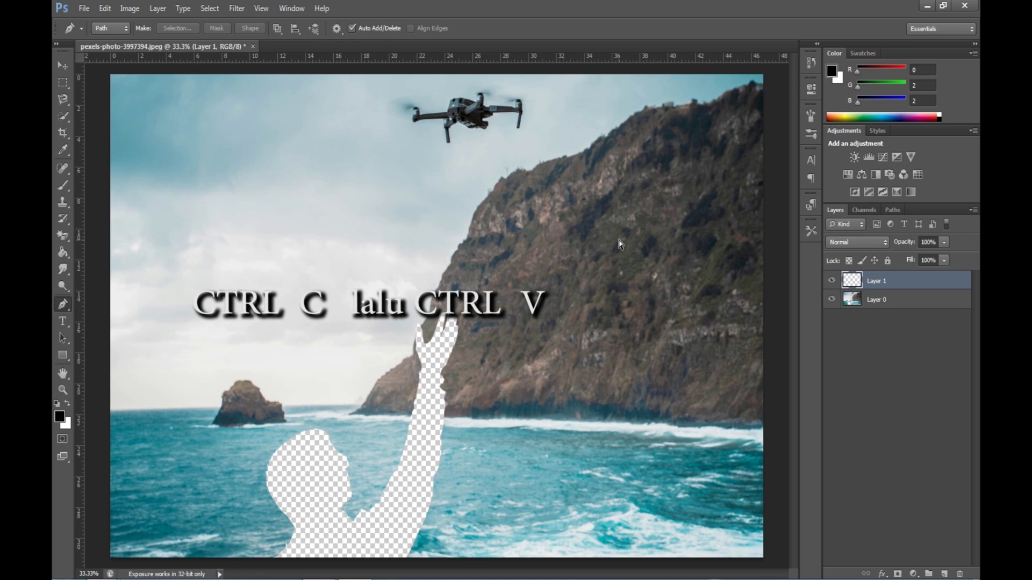
{"action": "key", "text": "ctrl+v"}
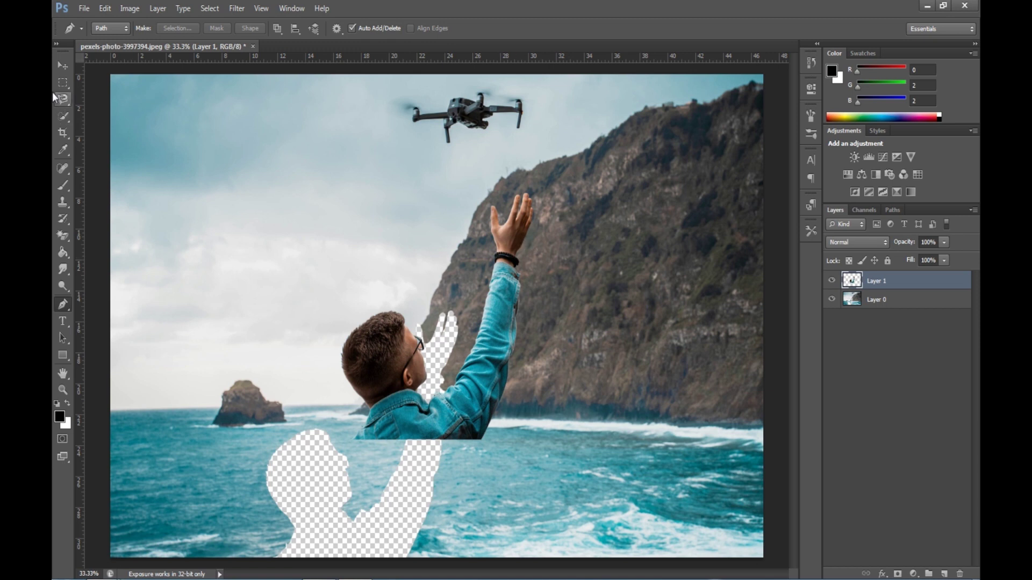
{"action": "left_click", "coordinate": [58, 67]}
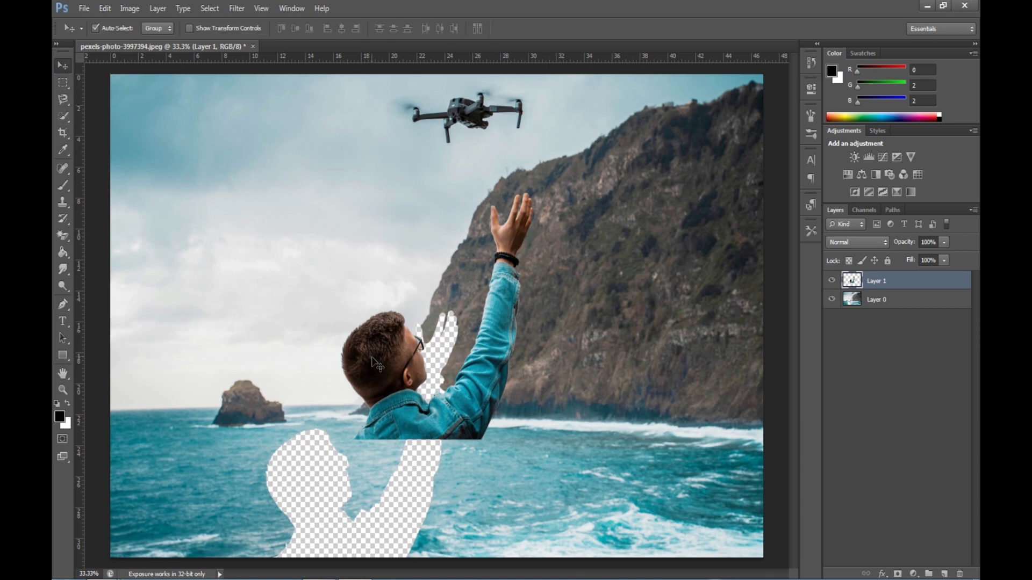
{"action": "left_click_drag", "start_coordinate": [386, 365], "coordinate": [309, 481]}
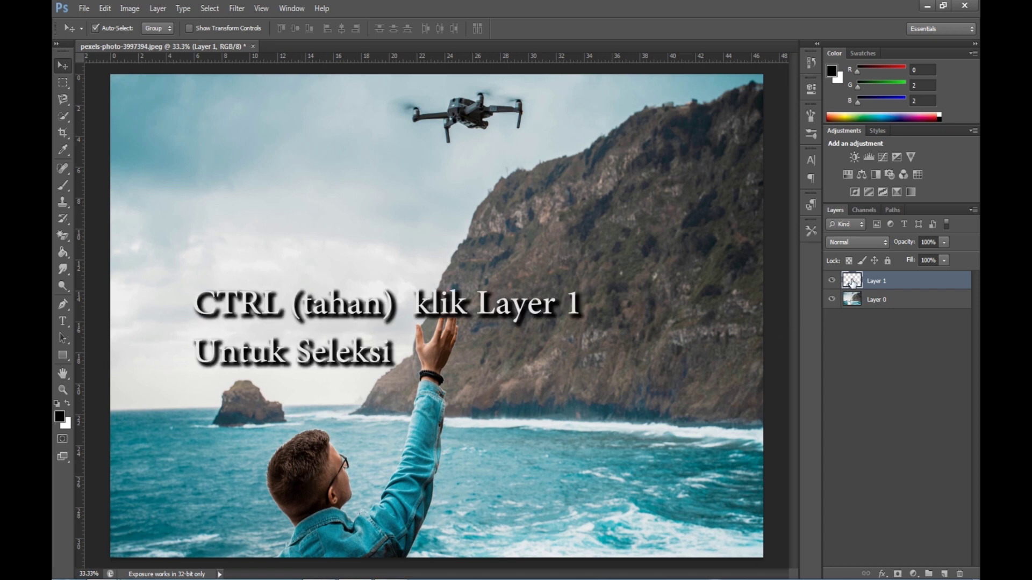
Step: Load the man's outline on Layer 1 as a selection and expand it by 20 pixels
{"action": "left_click", "coordinate": [852, 283], "text": "ctrl"}
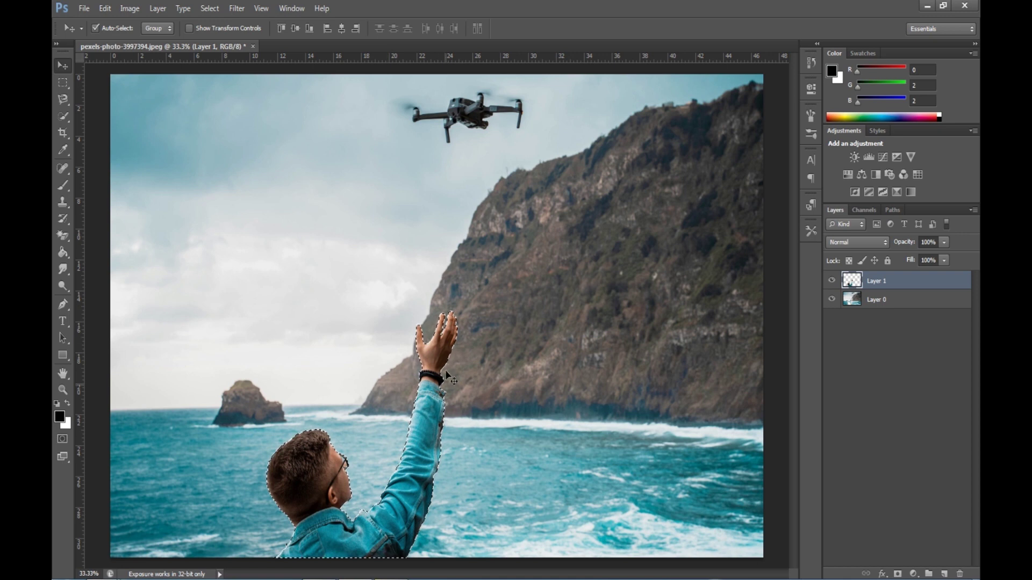
{"action": "left_click", "coordinate": [214, 8]}
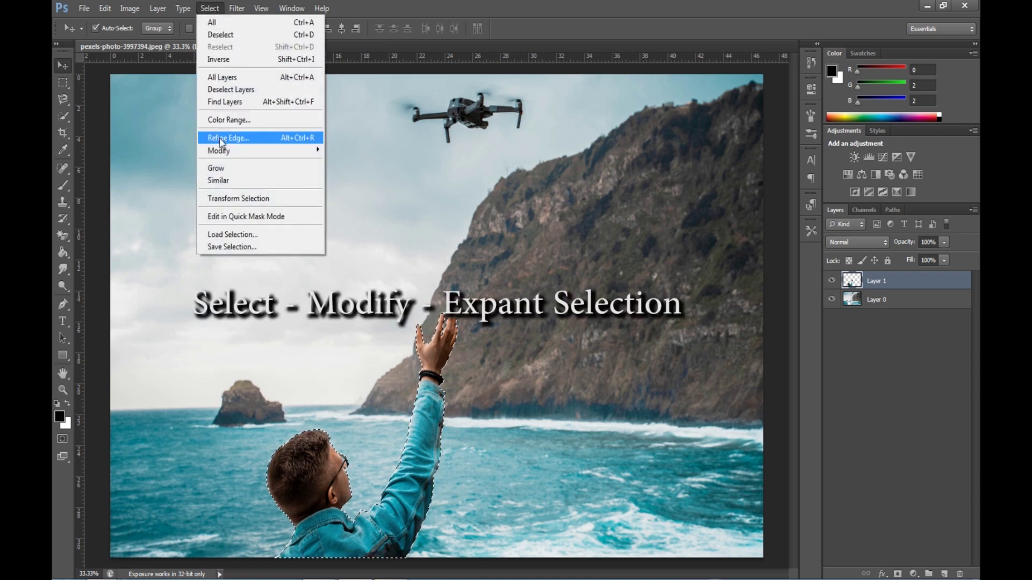
{"action": "mouse_move", "coordinate": [223, 153]}
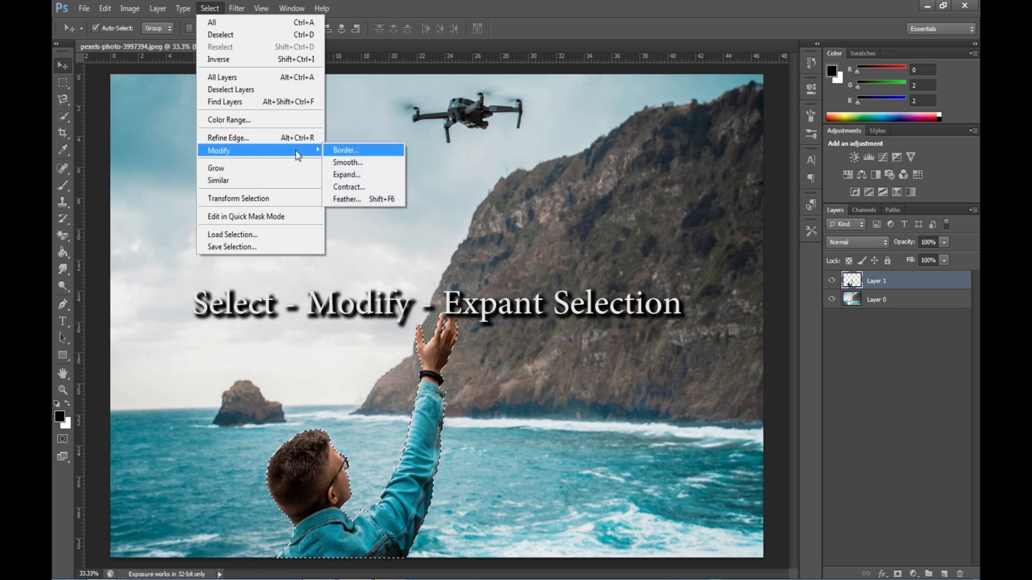
{"action": "left_click", "coordinate": [344, 177]}
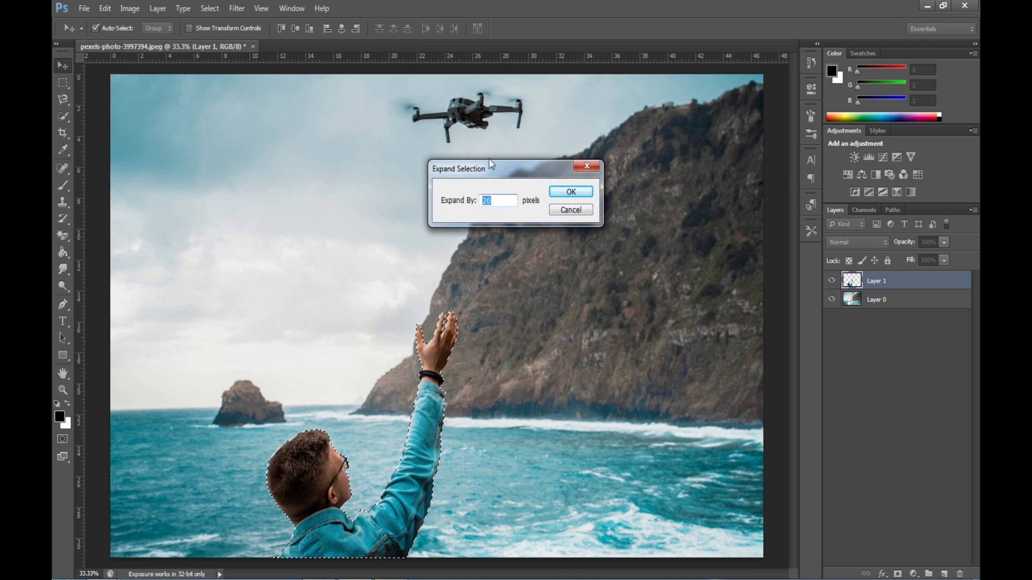
{"action": "left_click", "coordinate": [577, 195]}
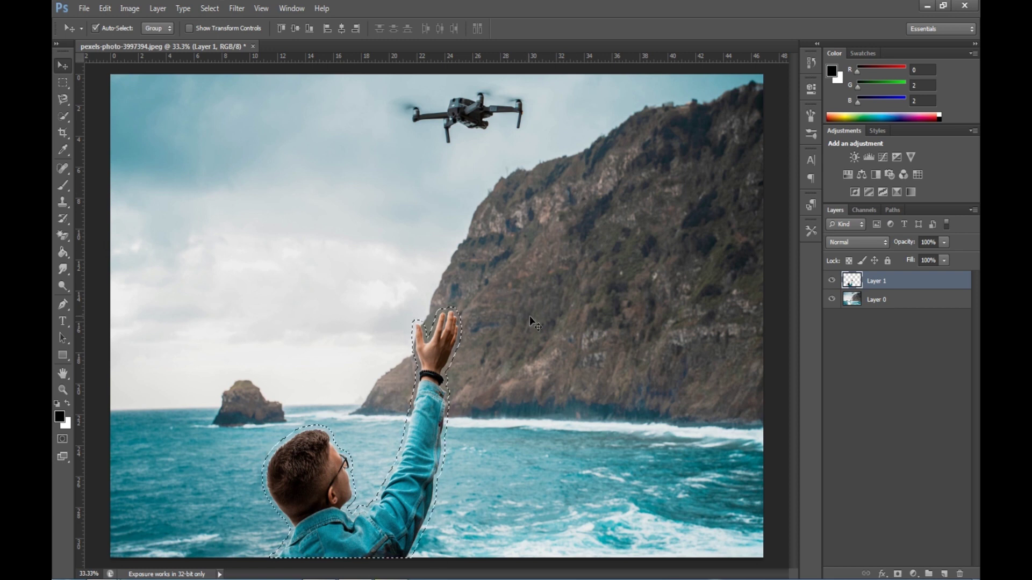
Step: Hide Layer 1 and fill the selected area on Layer 0 using Content-Aware in Normal mode at 100% opacity
{"action": "left_click", "coordinate": [832, 282]}
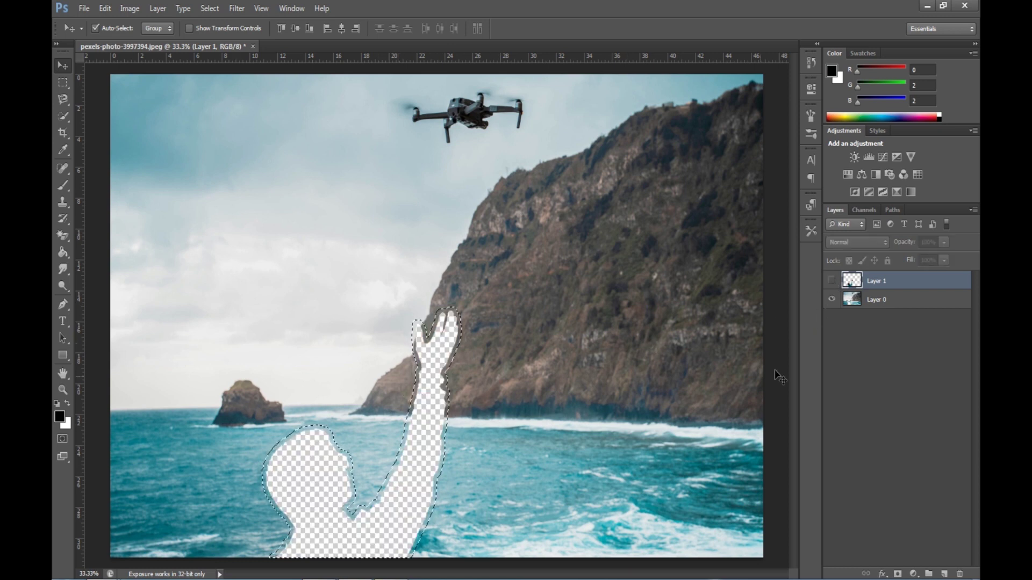
{"action": "left_click", "coordinate": [874, 304]}
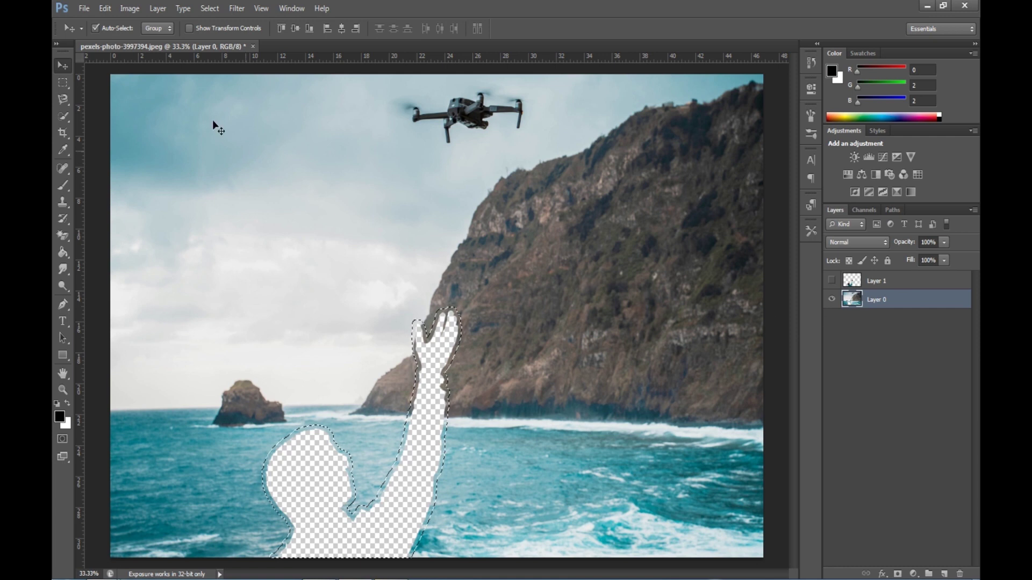
{"action": "left_click", "coordinate": [105, 8]}
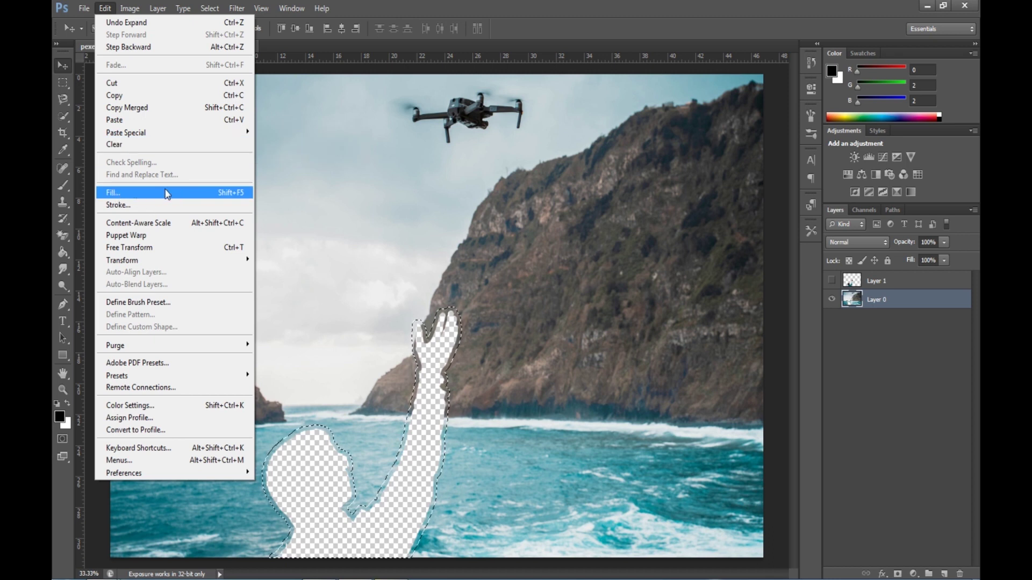
{"action": "left_click", "coordinate": [135, 192]}
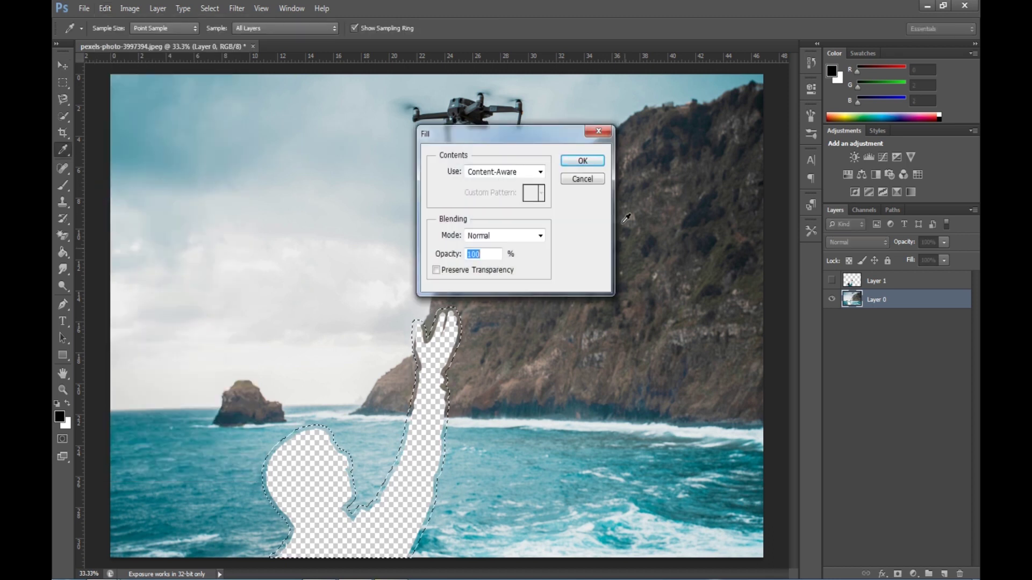
{"action": "left_click", "coordinate": [583, 161]}
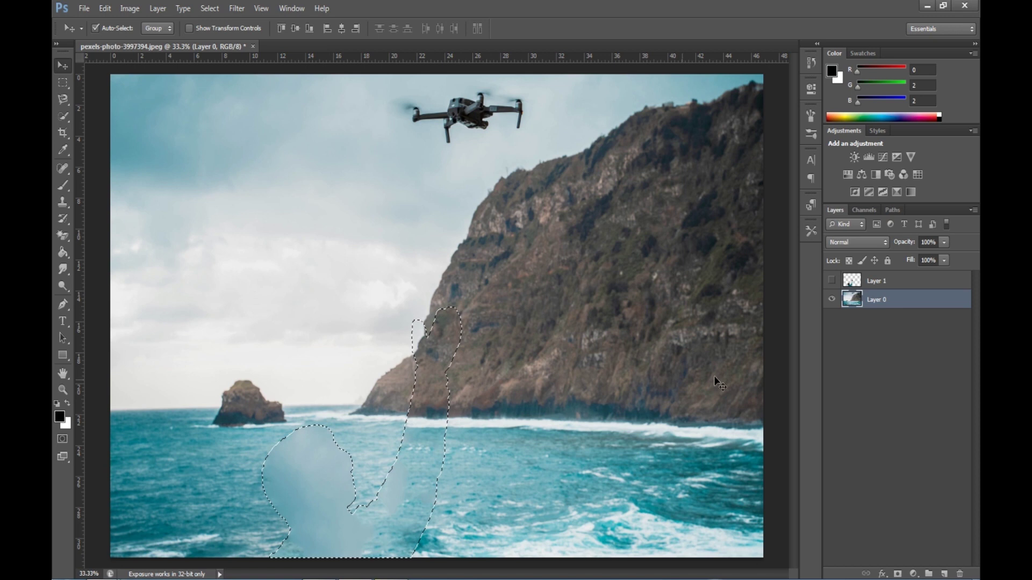
Step: Compare the filled background with Layer 1 shown, clear the selection, and hide Layer 1 again
{"action": "left_click", "coordinate": [832, 281]}
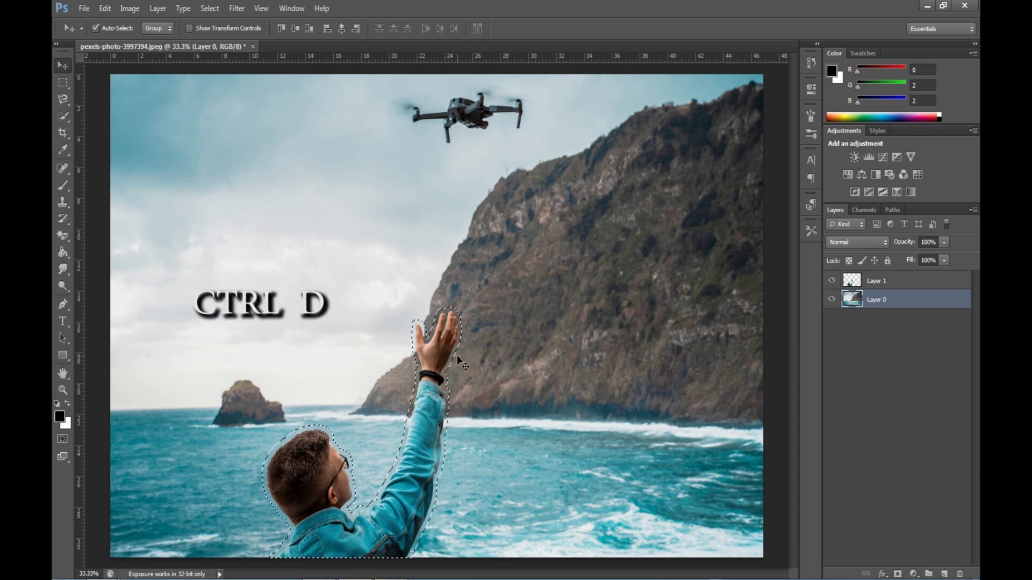
{"action": "key", "text": "ctrl+d"}
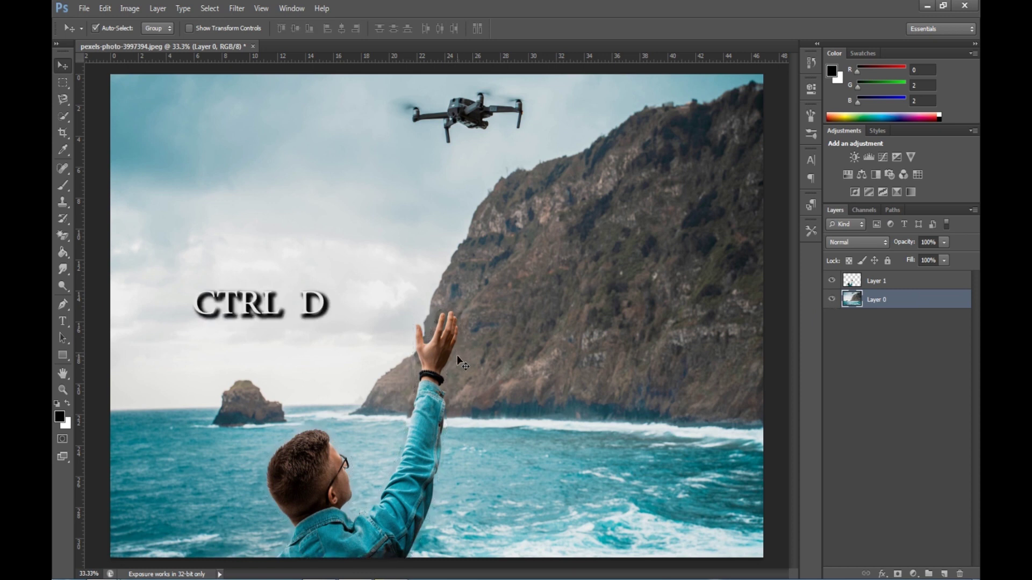
{"action": "left_click", "coordinate": [832, 281]}
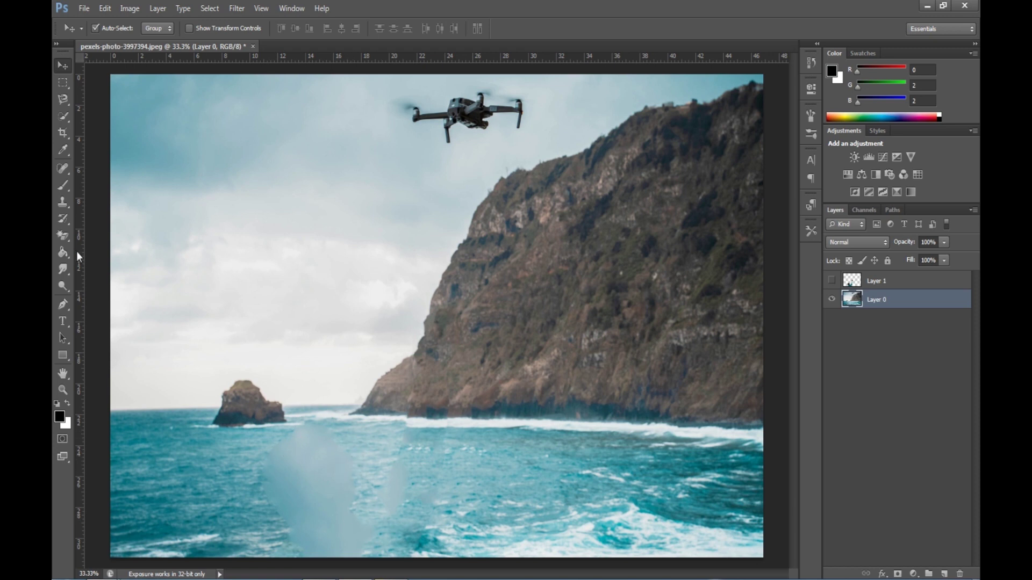
Step: Set up the Clone Stamp tool with a soft 116 px brush for the smeared patches in the water
{"action": "left_click", "coordinate": [68, 205]}
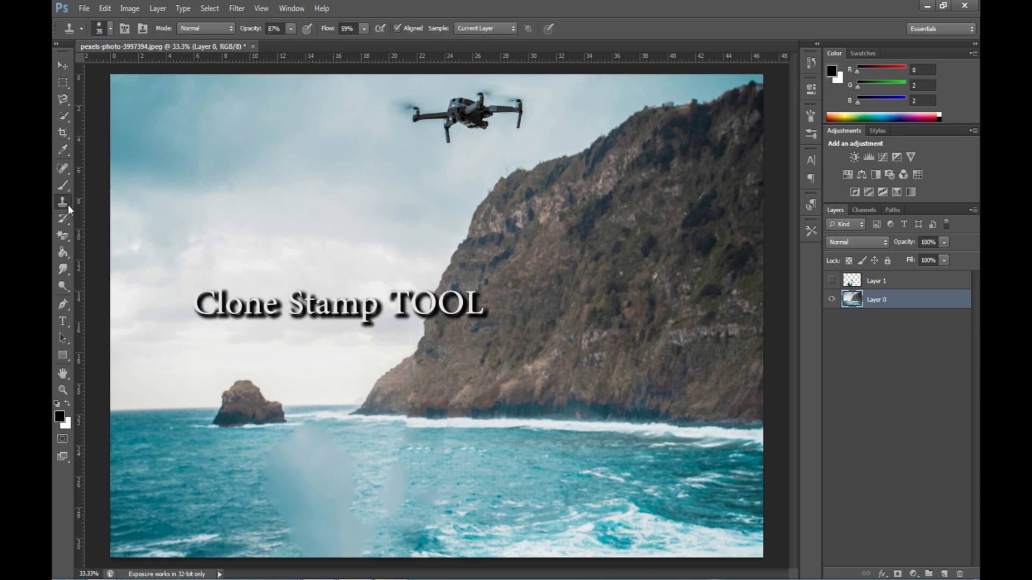
{"action": "right_click", "coordinate": [68, 205]}
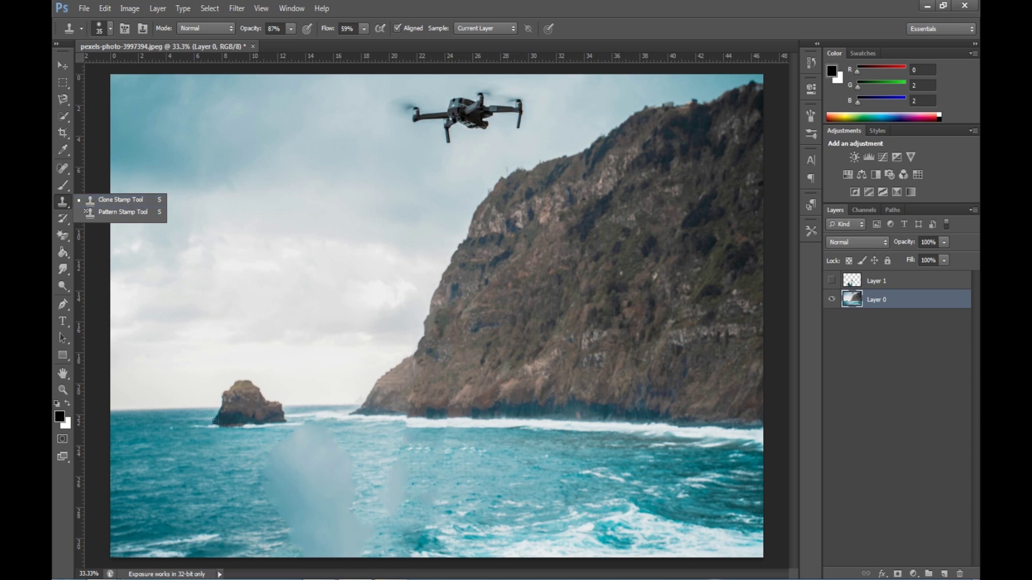
{"action": "left_click", "coordinate": [110, 27]}
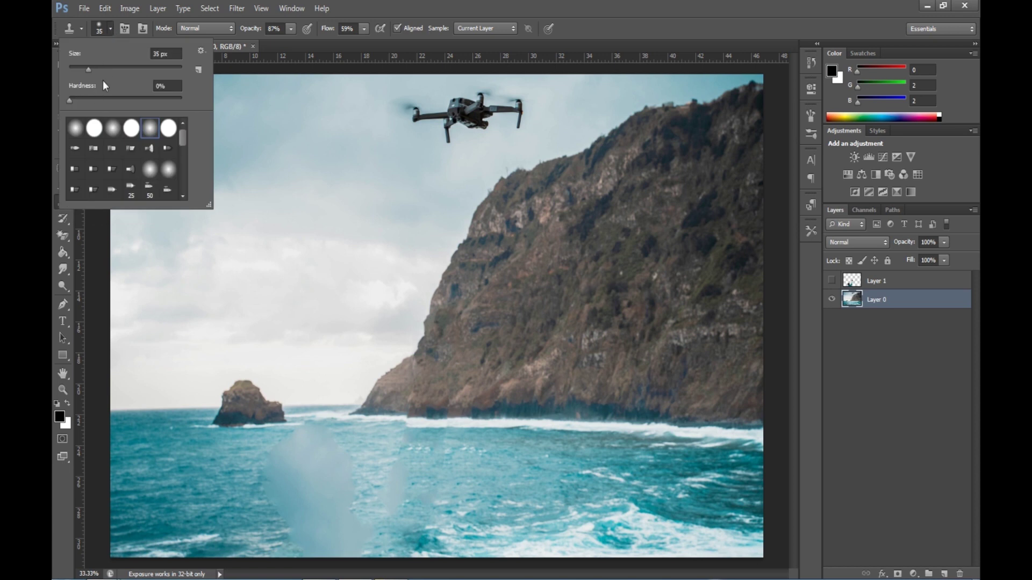
{"action": "left_click", "coordinate": [109, 68]}
{"action": "left_click", "coordinate": [130, 67]}
{"action": "key", "text": "ctrl+plus"}
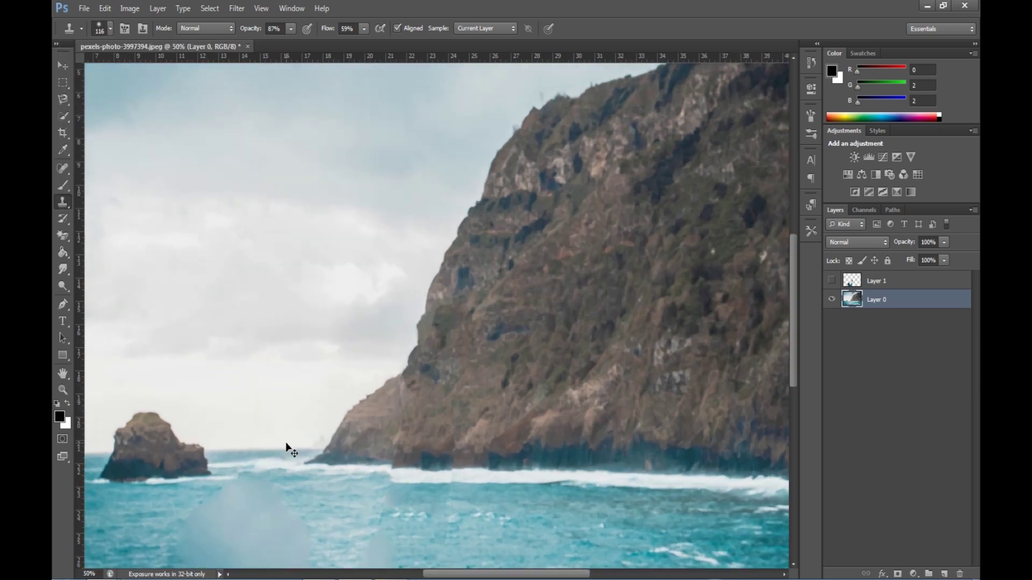
{"action": "key", "text": "ctrl+plus"}
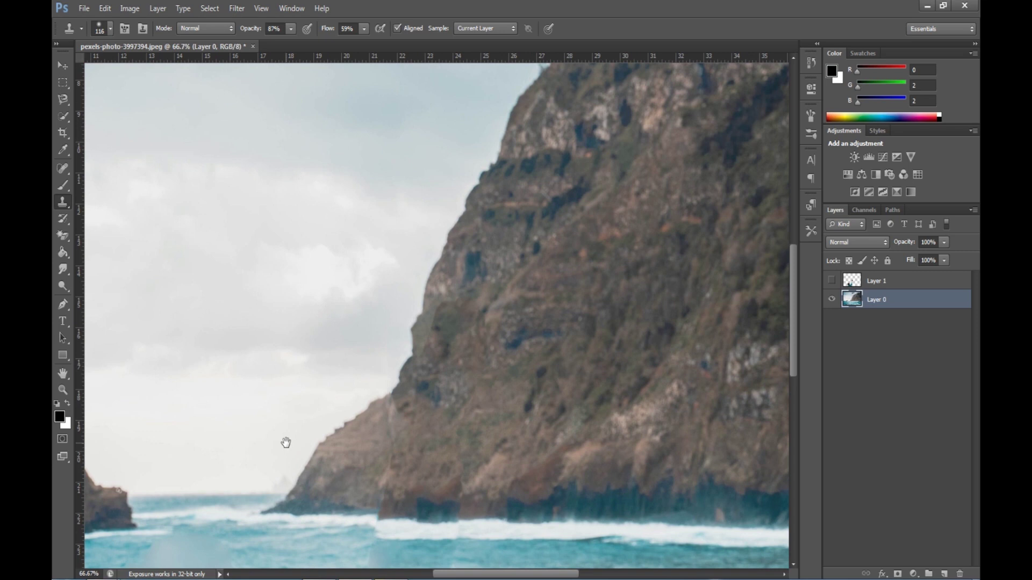
{"action": "mouse_move", "coordinate": [286, 442]}
{"action": "left_mouse_down"}
{"action": "mouse_move", "coordinate": [405, 193]}
{"action": "mouse_move", "coordinate": [435, 163]}
{"action": "left_mouse_up"}
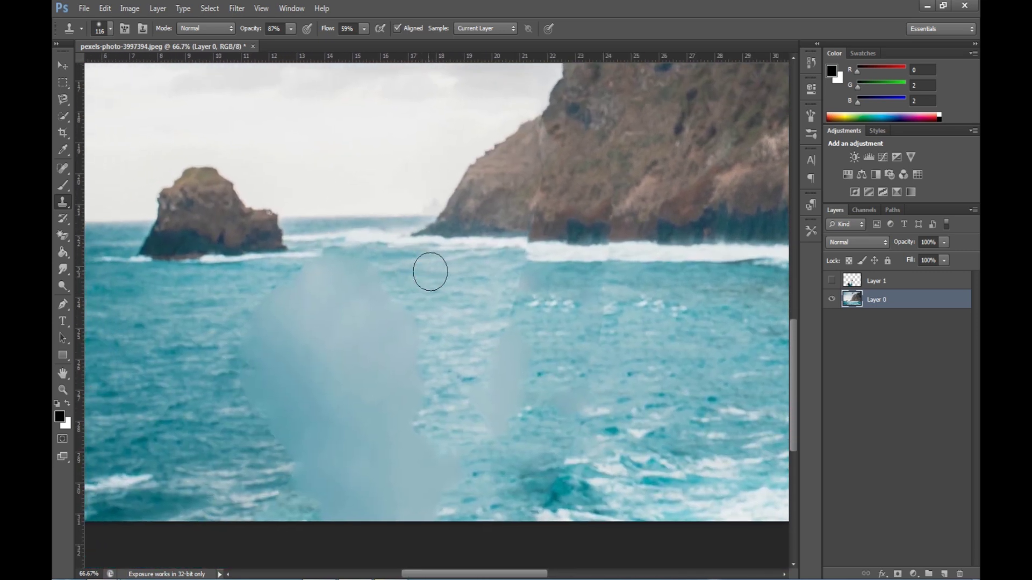
Step: Clone clean water from beside the smeared patch over its upper edge on Layer 0
{"action": "key", "text": "alt"}
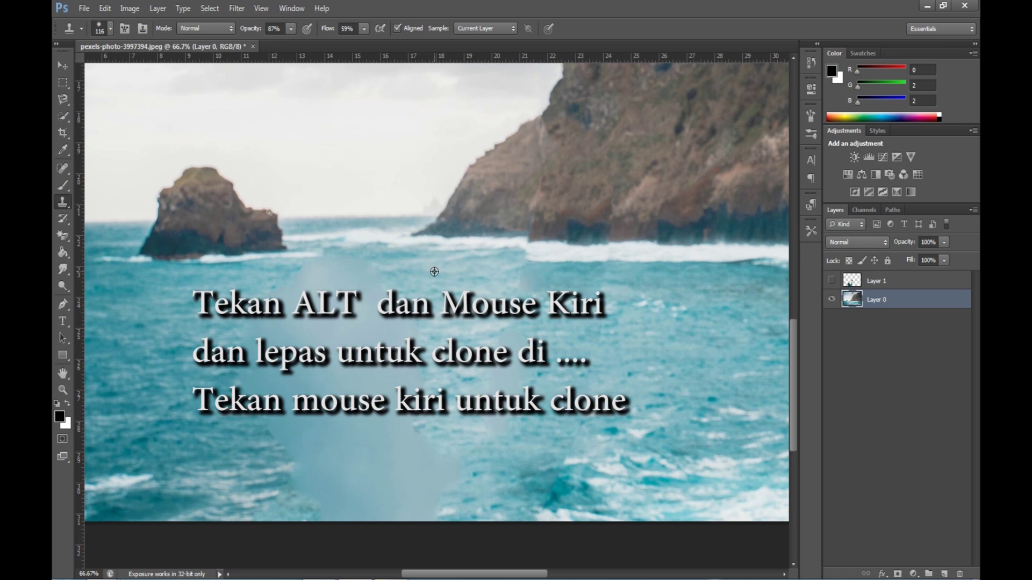
{"action": "left_click", "coordinate": [434, 272], "text": "alt"}
{"action": "left_click", "coordinate": [386, 272]}
{"action": "left_click", "coordinate": [402, 267], "text": "alt"}
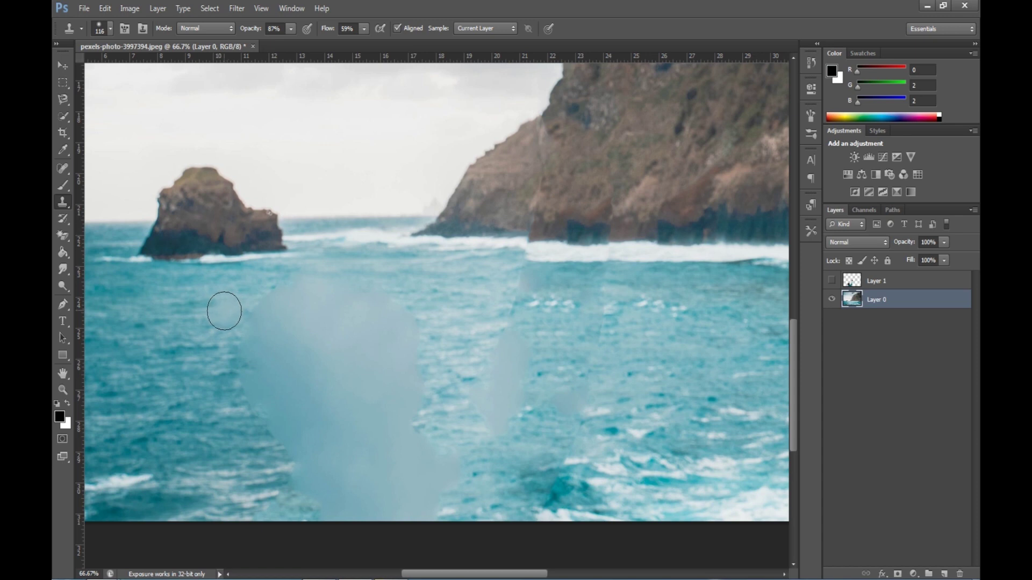
Step: Clone water sampled from the sea below the small rock across the large smeared patch
{"action": "left_click", "coordinate": [179, 311], "text": "alt"}
{"action": "left_click", "coordinate": [180, 312], "text": "alt"}
{"action": "left_click", "coordinate": [245, 305]}
{"action": "left_click_drag", "start_coordinate": [245, 304], "coordinate": [289, 307]}
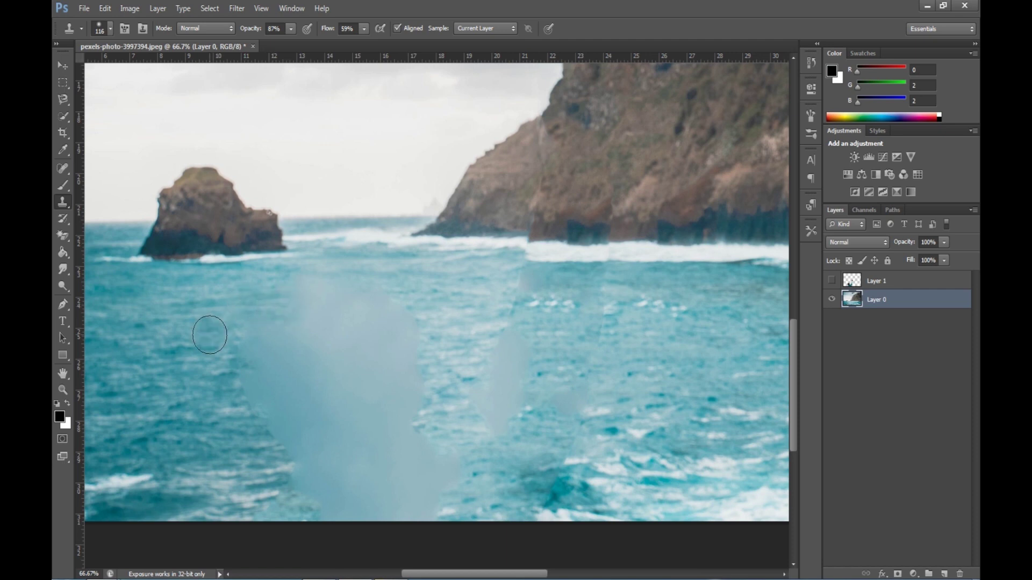
{"action": "mouse_move", "coordinate": [244, 374]}
{"action": "left_mouse_down"}
{"action": "mouse_move", "coordinate": [268, 354]}
{"action": "mouse_move", "coordinate": [290, 372]}
{"action": "mouse_move", "coordinate": [323, 507]}
{"action": "mouse_move", "coordinate": [311, 406]}
{"action": "mouse_move", "coordinate": [321, 398]}
{"action": "mouse_move", "coordinate": [327, 322]}
{"action": "mouse_move", "coordinate": [350, 424]}
{"action": "mouse_move", "coordinate": [417, 371]}
{"action": "mouse_move", "coordinate": [403, 394]}
{"action": "mouse_move", "coordinate": [513, 384]}
{"action": "mouse_move", "coordinate": [529, 334]}
{"action": "mouse_move", "coordinate": [502, 426]}
{"action": "mouse_move", "coordinate": [490, 334]}
{"action": "mouse_move", "coordinate": [500, 302]}
{"action": "left_mouse_up"}
{"action": "mouse_move", "coordinate": [327, 376]}
{"action": "left_mouse_down"}
{"action": "mouse_move", "coordinate": [356, 447]}
{"action": "mouse_move", "coordinate": [361, 373]}
{"action": "mouse_move", "coordinate": [329, 342]}
{"action": "mouse_move", "coordinate": [273, 338]}
{"action": "mouse_move", "coordinate": [371, 319]}
{"action": "mouse_move", "coordinate": [315, 398]}
{"action": "mouse_move", "coordinate": [251, 366]}
{"action": "mouse_move", "coordinate": [328, 328]}
{"action": "mouse_move", "coordinate": [259, 393]}
{"action": "mouse_move", "coordinate": [268, 308]}
{"action": "mouse_move", "coordinate": [320, 296]}
{"action": "mouse_move", "coordinate": [415, 387]}
{"action": "mouse_move", "coordinate": [517, 421]}
{"action": "mouse_move", "coordinate": [448, 424]}
{"action": "mouse_move", "coordinate": [501, 485]}
{"action": "mouse_move", "coordinate": [550, 486]}
{"action": "mouse_move", "coordinate": [378, 499]}
{"action": "mouse_move", "coordinate": [472, 346]}
{"action": "mouse_move", "coordinate": [499, 333]}
{"action": "mouse_move", "coordinate": [384, 300]}
{"action": "mouse_move", "coordinate": [389, 349]}
{"action": "mouse_move", "coordinate": [428, 451]}
{"action": "mouse_move", "coordinate": [474, 345]}
{"action": "mouse_move", "coordinate": [439, 344]}
{"action": "mouse_move", "coordinate": [434, 376]}
{"action": "mouse_move", "coordinate": [343, 372]}
{"action": "left_mouse_up"}
{"action": "left_click", "coordinate": [146, 349], "text": "alt"}
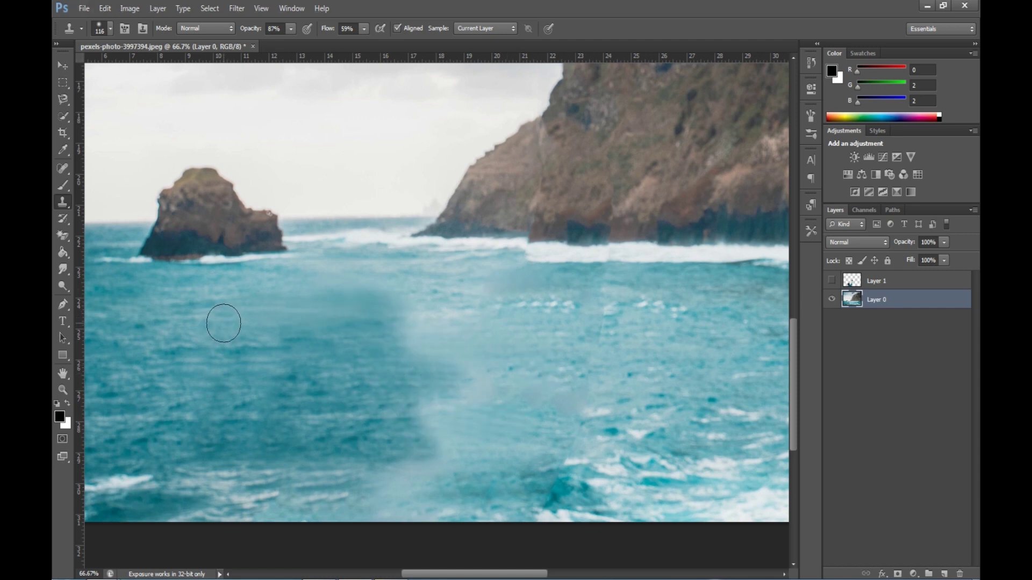
Step: Show Layer 1 again and check the man against the retouched sea in the whole image
{"action": "key", "text": "v"}
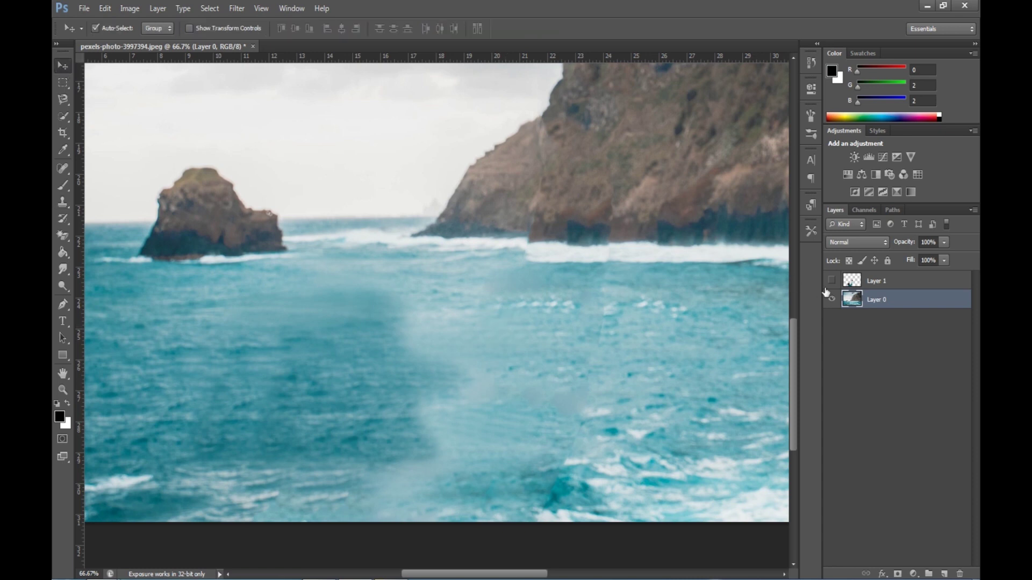
{"action": "left_click", "coordinate": [831, 281]}
{"action": "left_click", "coordinate": [832, 281]}
{"action": "left_click", "coordinate": [832, 281]}
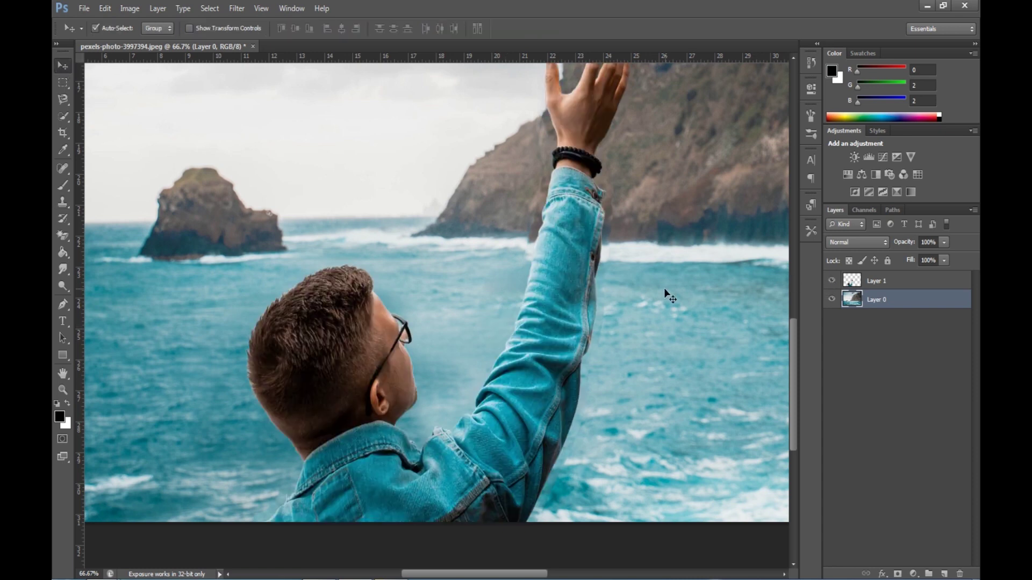
{"action": "key", "text": "ctrl+minus"}
{"action": "key", "text": "ctrl+minus"}
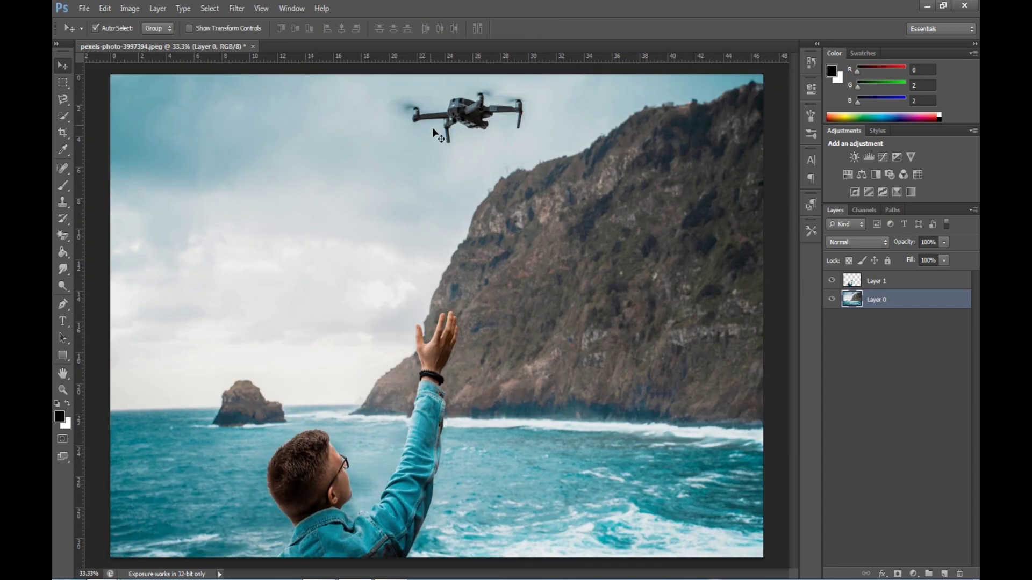
Step: Start a Pen tool path at the tip of the drone's front leg and trace its outer edge up to the left arm
{"action": "left_click", "coordinate": [63, 305]}
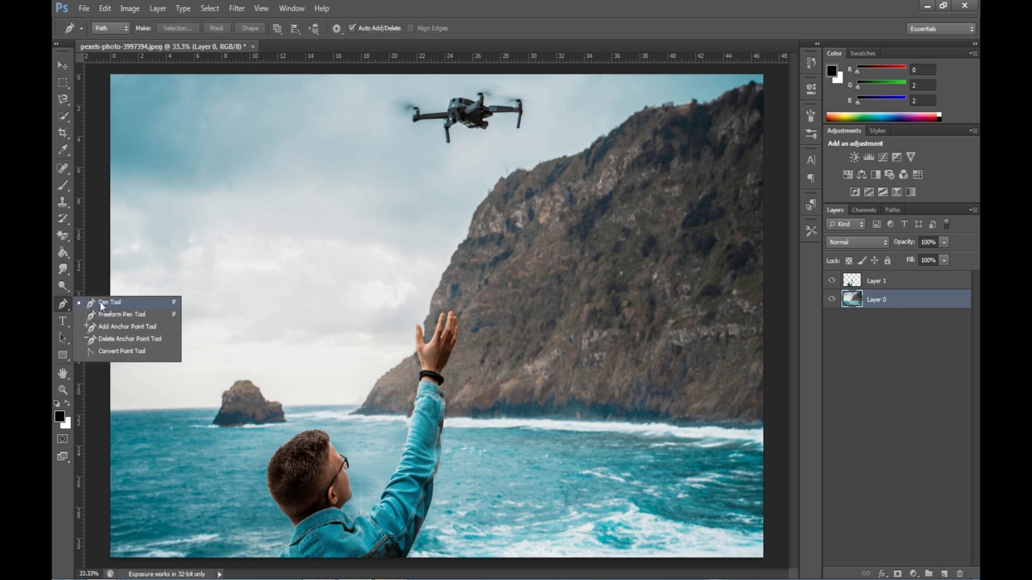
{"action": "key", "text": "ctrl+plus"}
{"action": "key", "text": "ctrl+plus"}
{"action": "key", "text": "ctrl+plus"}
{"action": "key", "text": "ctrl+plus"}
{"action": "key", "text": "ctrl+plus"}
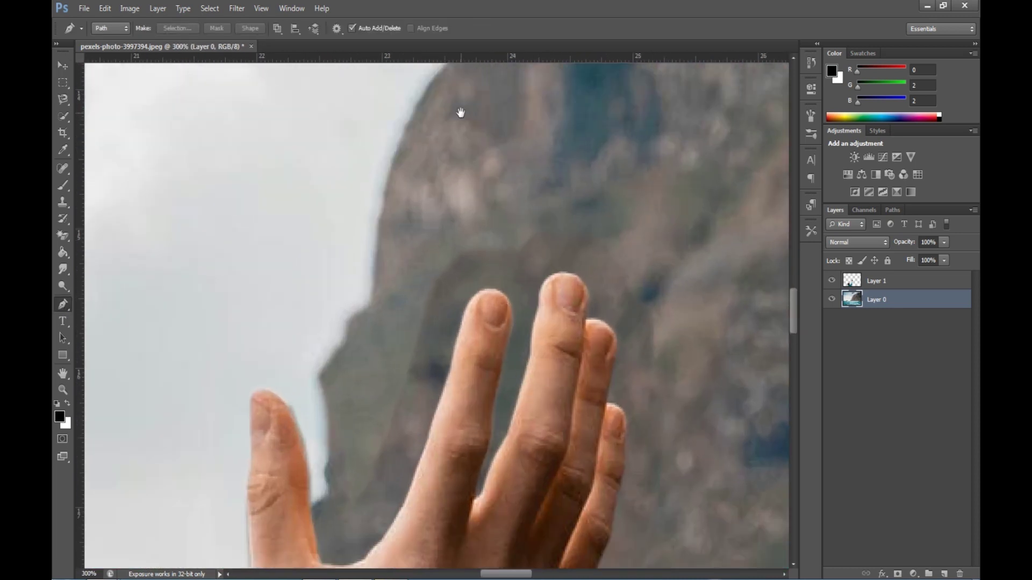
{"action": "left_click_drag", "start_coordinate": [461, 111], "coordinate": [467, 344]}
{"action": "left_click_drag", "start_coordinate": [527, 260], "coordinate": [508, 441]}
{"action": "left_click_drag", "start_coordinate": [484, 221], "coordinate": [468, 441]}
{"action": "left_click_drag", "start_coordinate": [444, 140], "coordinate": [432, 366]}
{"action": "left_click_drag", "start_coordinate": [505, 132], "coordinate": [457, 398]}
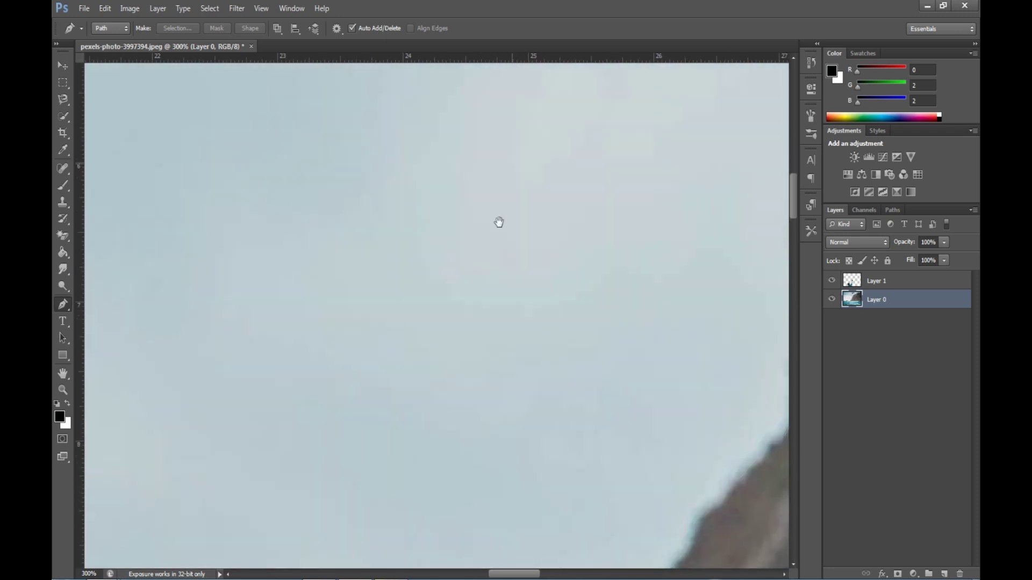
{"action": "left_click_drag", "start_coordinate": [529, 91], "coordinate": [502, 295]}
{"action": "left_click_drag", "start_coordinate": [250, 212], "coordinate": [464, 263]}
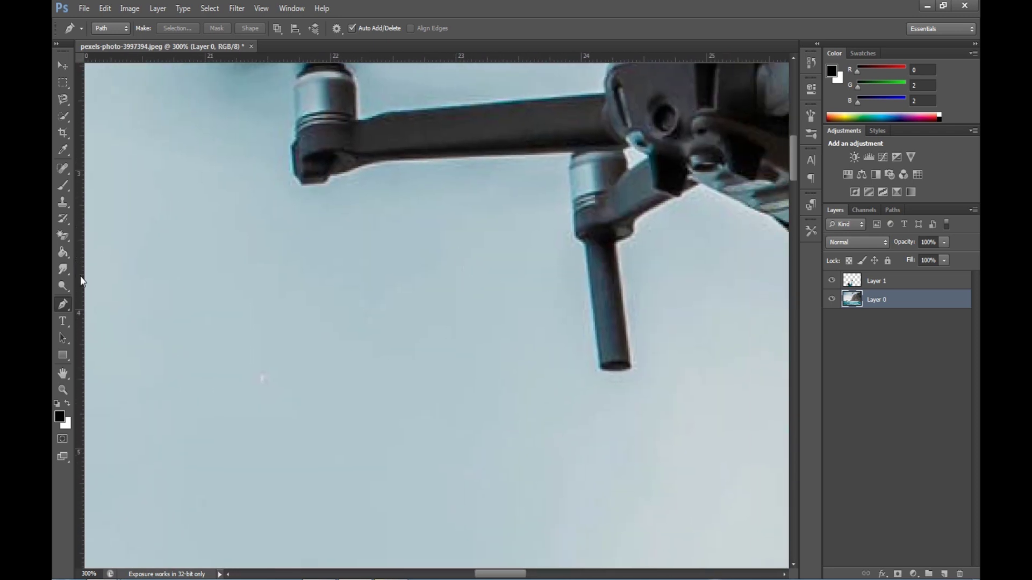
{"action": "left_click", "coordinate": [72, 309]}
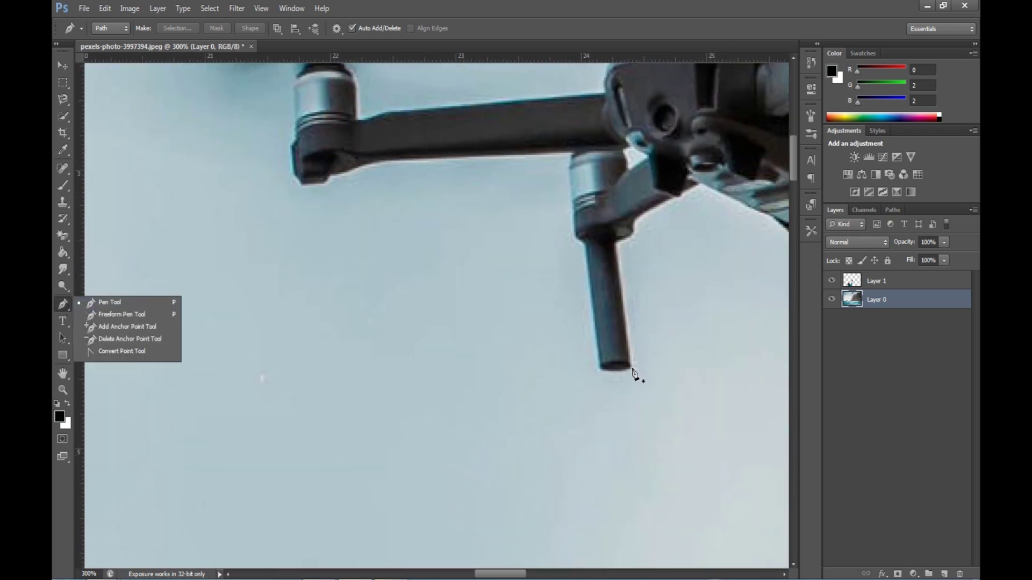
{"action": "key", "text": "ctrl+plus"}
{"action": "key", "text": "ctrl+plus"}
{"action": "left_click_drag", "start_coordinate": [633, 373], "coordinate": [510, 379]}
{"action": "left_click", "coordinate": [630, 410]}
{"action": "left_click", "coordinate": [625, 414]}
{"action": "left_click", "coordinate": [578, 416]}
{"action": "left_click", "coordinate": [571, 410]}
{"action": "left_click", "coordinate": [551, 207]}
{"action": "left_click", "coordinate": [534, 194]}
{"action": "left_click", "coordinate": [528, 136]}
Step: Continue the path along the underside of the drone's left arm and around the motor at its end
{"action": "left_click_drag", "start_coordinate": [528, 136], "coordinate": [530, 283]}
{"action": "left_click", "coordinate": [202, 215]}
{"action": "left_click", "coordinate": [129, 239]}
{"action": "left_click", "coordinate": [121, 248]}
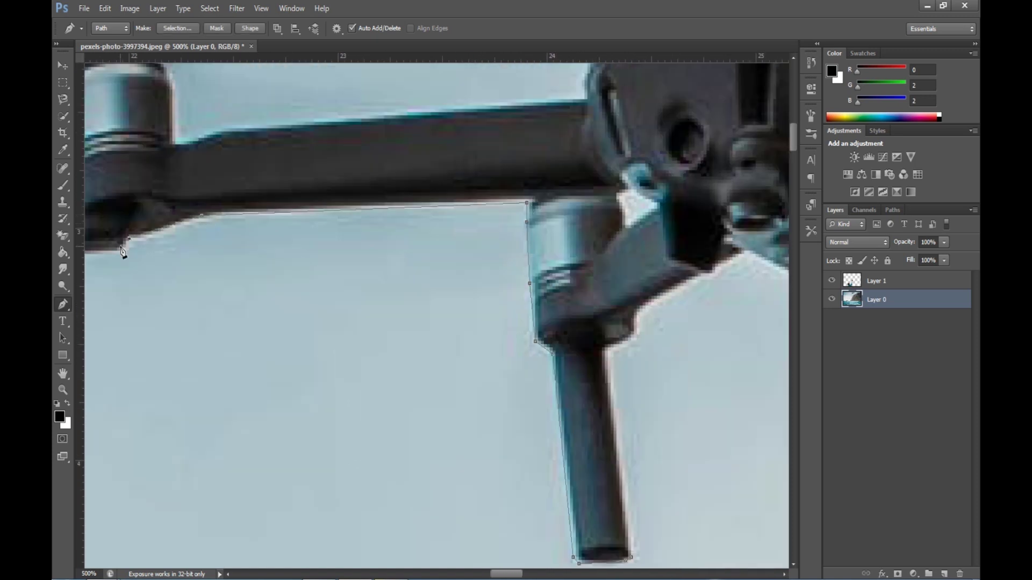
{"action": "left_click_drag", "start_coordinate": [120, 249], "coordinate": [348, 246]}
{"action": "left_click", "coordinate": [308, 248]}
{"action": "left_click", "coordinate": [297, 235]}
{"action": "left_click", "coordinate": [288, 187]}
{"action": "left_click_drag", "start_coordinate": [296, 171], "coordinate": [296, 257]}
{"action": "left_click", "coordinate": [413, 195]}
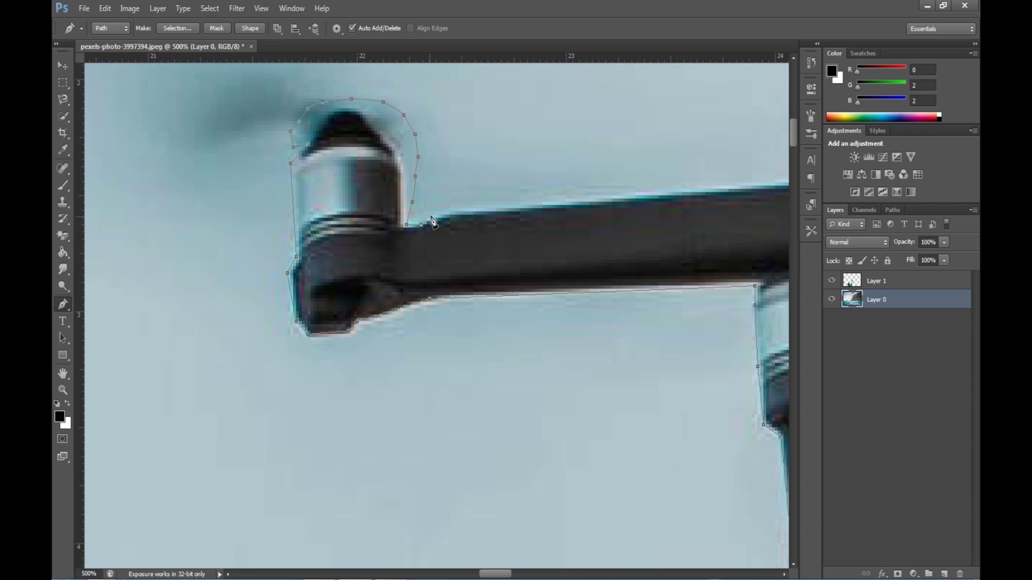
Step: Trace the upper edge of the left arm and the top of the drone's body up to the middle motor
{"action": "left_click", "coordinate": [430, 217]}
{"action": "left_click_drag", "start_coordinate": [492, 208], "coordinate": [331, 209]}
{"action": "left_click", "coordinate": [652, 189]}
{"action": "left_click_drag", "start_coordinate": [652, 188], "coordinate": [460, 322]}
{"action": "left_click", "coordinate": [495, 192]}
{"action": "left_click", "coordinate": [619, 106]}
{"action": "left_click_drag", "start_coordinate": [619, 105], "coordinate": [385, 134]}
{"action": "left_click", "coordinate": [511, 145]}
{"action": "left_click", "coordinate": [586, 167]}
{"action": "left_click", "coordinate": [662, 199]}
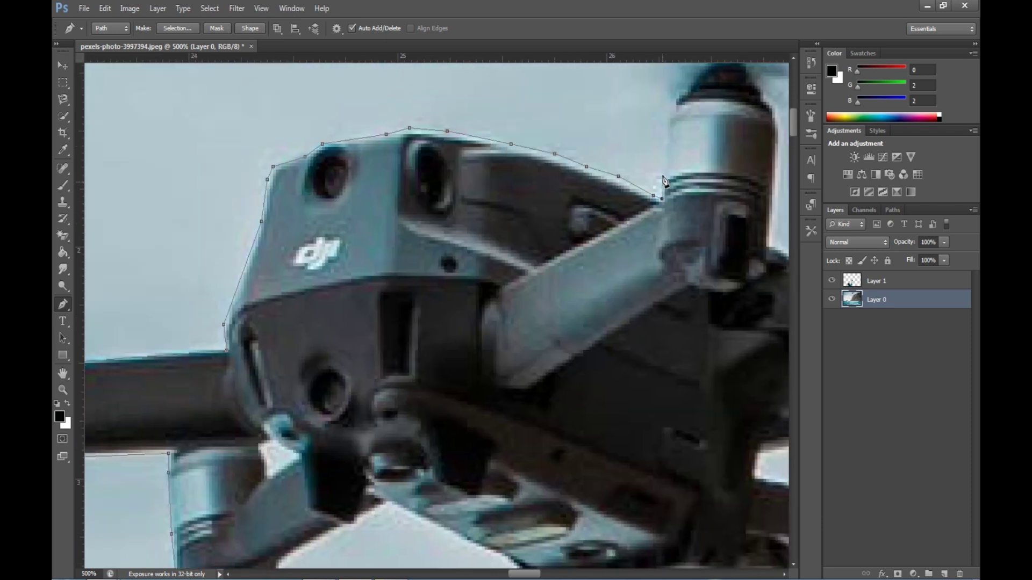
Step: Trace around the middle motor and its propeller hub, continuing along the top of the right arm
{"action": "left_click", "coordinate": [673, 103]}
{"action": "left_click_drag", "start_coordinate": [673, 102], "coordinate": [575, 184]}
{"action": "left_click", "coordinate": [699, 146]}
{"action": "left_click", "coordinate": [672, 326]}
{"action": "left_click_drag", "start_coordinate": [740, 302], "coordinate": [482, 289]}
{"action": "left_click", "coordinate": [516, 323]}
{"action": "left_click_drag", "start_coordinate": [699, 318], "coordinate": [482, 310]}
Step: Continue the path around the right motor and its propeller hub, down to the orange light
{"action": "left_click", "coordinate": [676, 356]}
{"action": "left_click", "coordinate": [677, 288]}
{"action": "left_click", "coordinate": [668, 249]}
{"action": "left_click", "coordinate": [635, 221]}
{"action": "left_click_drag", "start_coordinate": [685, 210], "coordinate": [508, 195]}
{"action": "left_click", "coordinate": [603, 266]}
{"action": "left_click", "coordinate": [602, 369]}
Step: Trace both sides of the drone's right leg and follow the underside of the right arm back toward the body
{"action": "left_click_drag", "start_coordinate": [603, 371], "coordinate": [602, 208]}
{"action": "left_click", "coordinate": [593, 276]}
{"action": "left_click", "coordinate": [559, 472]}
{"action": "left_click", "coordinate": [518, 470]}
{"action": "left_click", "coordinate": [511, 245]}
{"action": "left_click", "coordinate": [163, 246]}
{"action": "left_click_drag", "start_coordinate": [163, 247], "coordinate": [432, 147]}
Step: Trace the drone's lower rear body, the protruding rear part, and the start of the belly's lower edge
{"action": "left_click", "coordinate": [374, 219]}
{"action": "left_click", "coordinate": [281, 234]}
{"action": "left_click", "coordinate": [275, 264]}
{"action": "left_click", "coordinate": [319, 277]}
{"action": "left_click", "coordinate": [344, 271]}
{"action": "left_click", "coordinate": [368, 319]}
{"action": "left_click_drag", "start_coordinate": [321, 393], "coordinate": [498, 260]}
{"action": "left_click", "coordinate": [422, 247]}
{"action": "left_click", "coordinate": [300, 250]}
{"action": "left_click", "coordinate": [242, 244]}
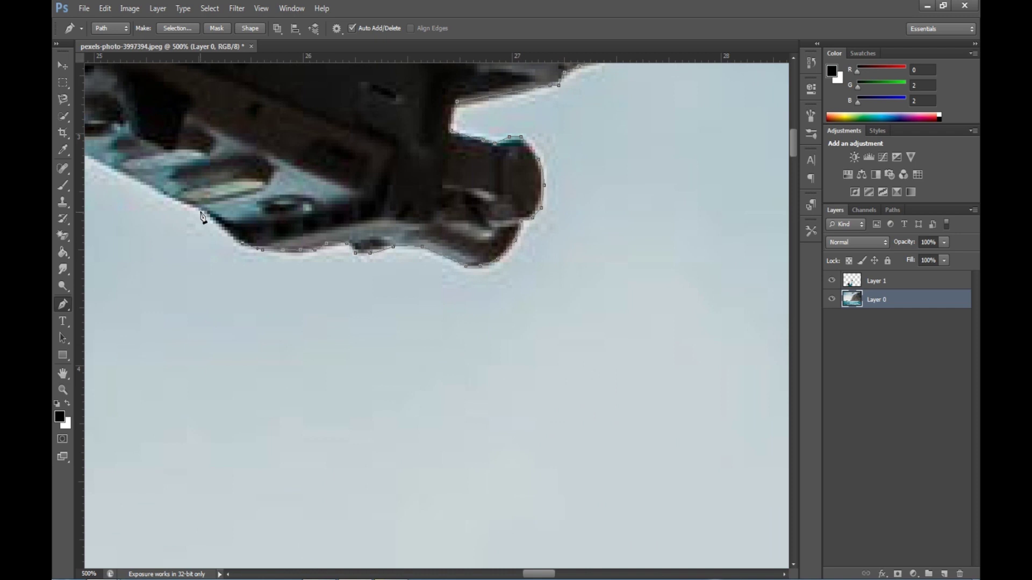
Step: Trace the rest of the belly and the inner edge of the front leg, closing the path at its starting point
{"action": "left_click_drag", "start_coordinate": [187, 205], "coordinate": [529, 269]}
{"action": "left_click", "coordinate": [459, 236]}
{"action": "left_click", "coordinate": [393, 242]}
{"action": "left_click", "coordinate": [317, 278]}
{"action": "left_click", "coordinate": [285, 317]}
{"action": "left_click_drag", "start_coordinate": [285, 317], "coordinate": [311, 157]}
{"action": "left_click", "coordinate": [325, 270]}
{"action": "left_click", "coordinate": [333, 371]}
{"action": "left_click", "coordinate": [337, 368]}
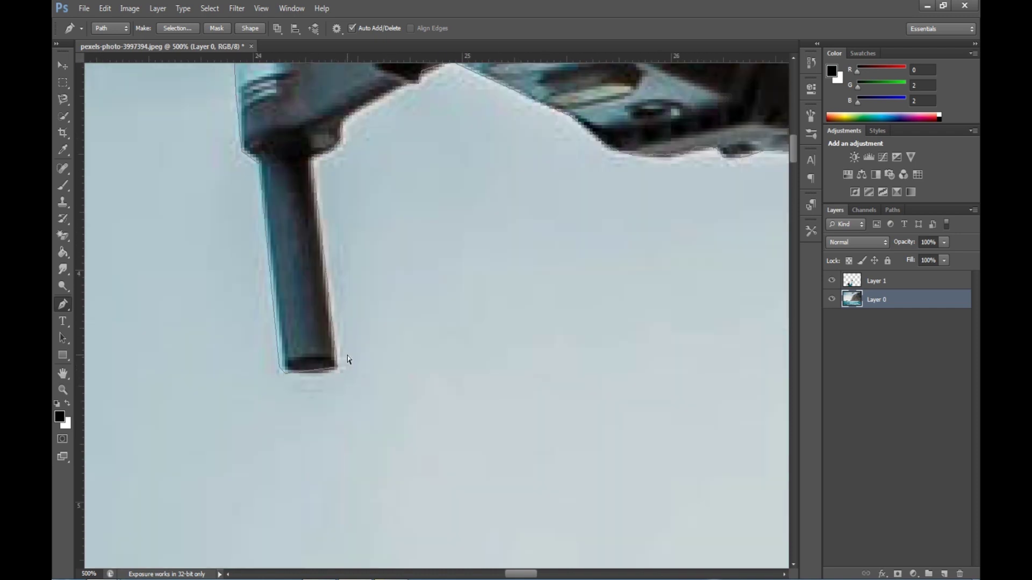
Step: Convert the drone path into a new anti-aliased selection with a 1-pixel feather radius
{"action": "key", "text": "ctrl+minus"}
{"action": "key", "text": "ctrl+minus"}
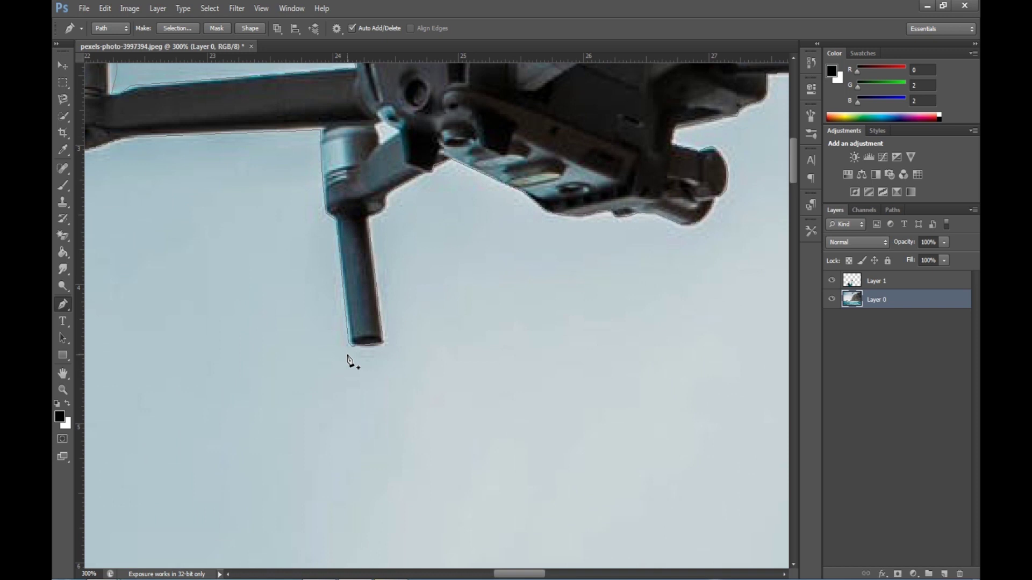
{"action": "key", "text": "ctrl+minus"}
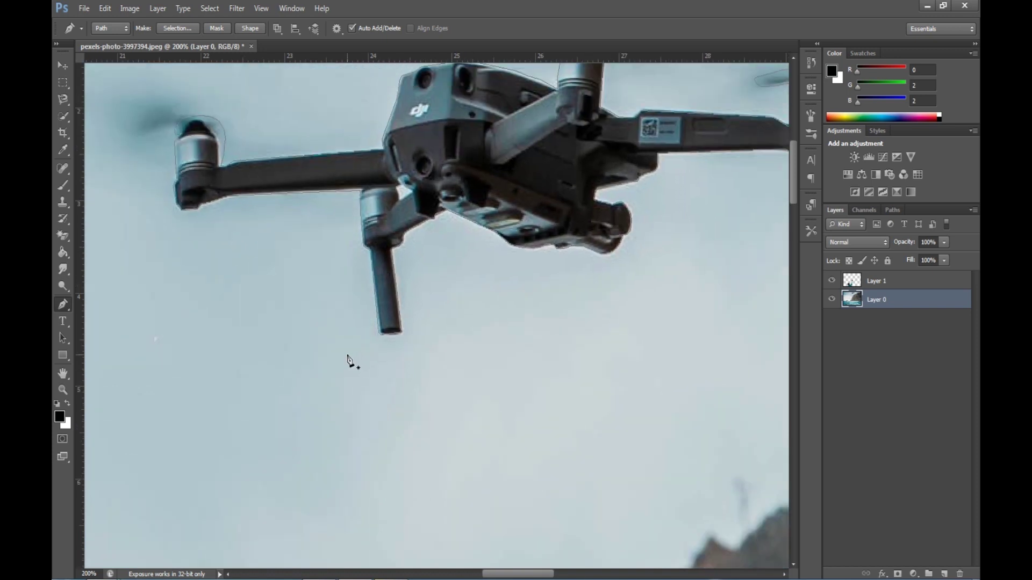
{"action": "left_click_drag", "start_coordinate": [488, 288], "coordinate": [387, 412]}
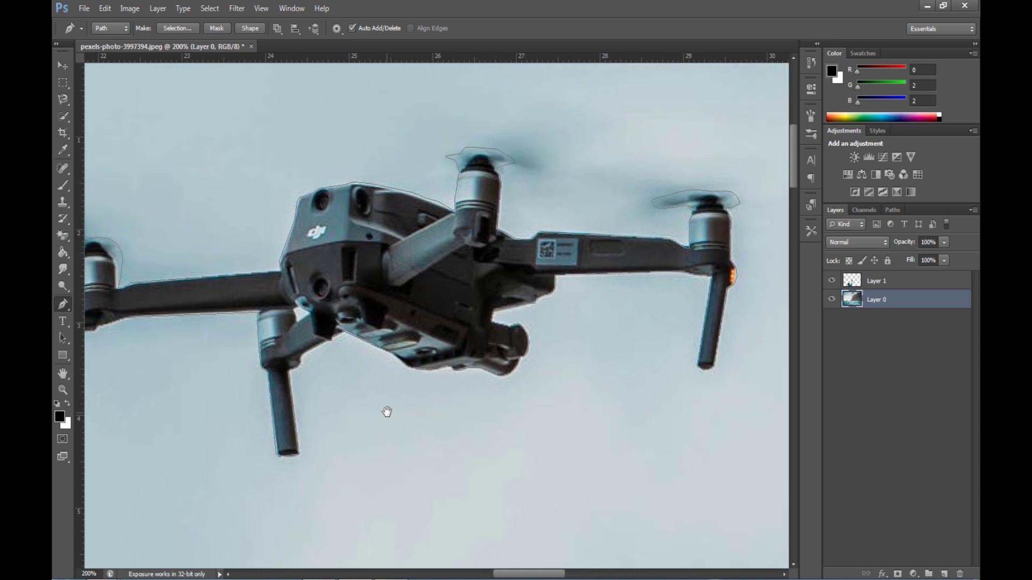
{"action": "right_click", "coordinate": [602, 161]}
{"action": "left_click", "coordinate": [645, 221]}
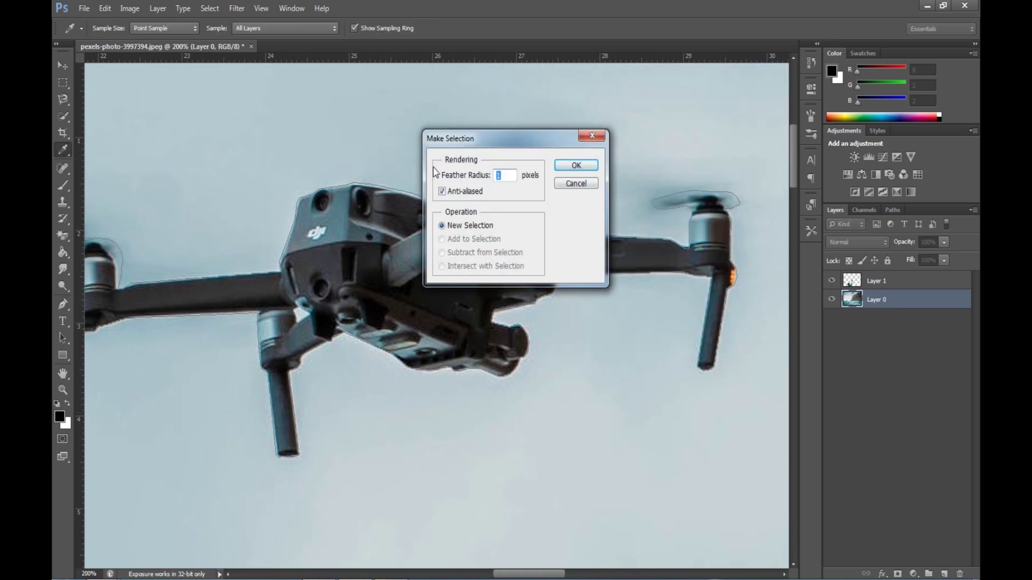
{"action": "left_click", "coordinate": [575, 165]}
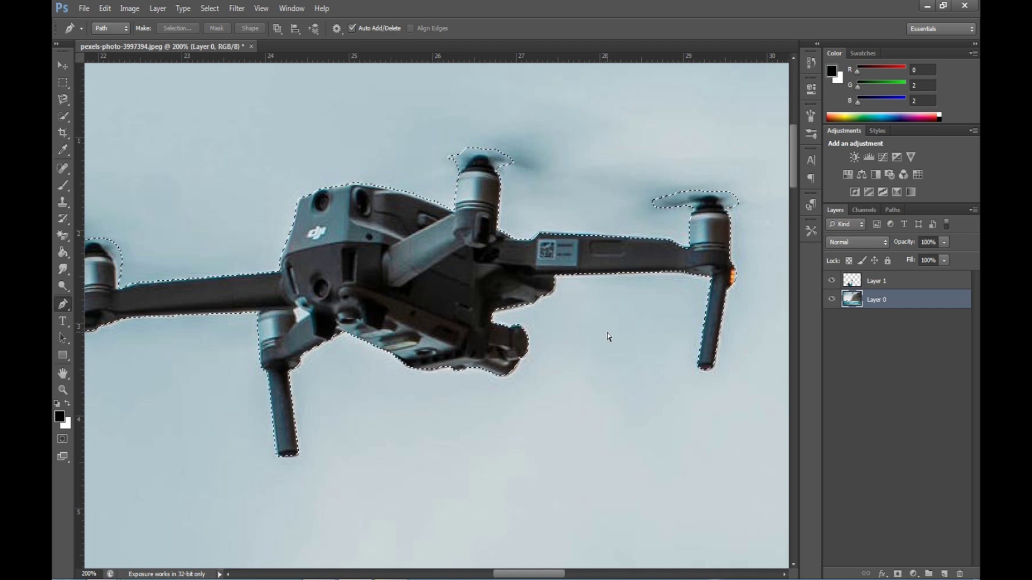
Step: Cut the selected drone out of Layer 0 and paste it onto a new layer above it
{"action": "key", "text": "Delete"}
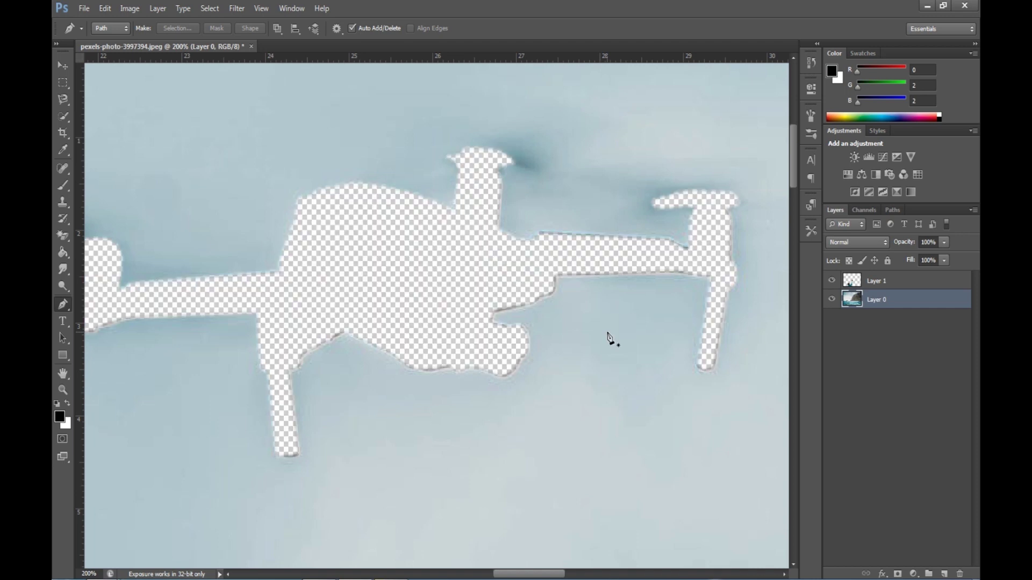
{"action": "left_click", "coordinate": [945, 574]}
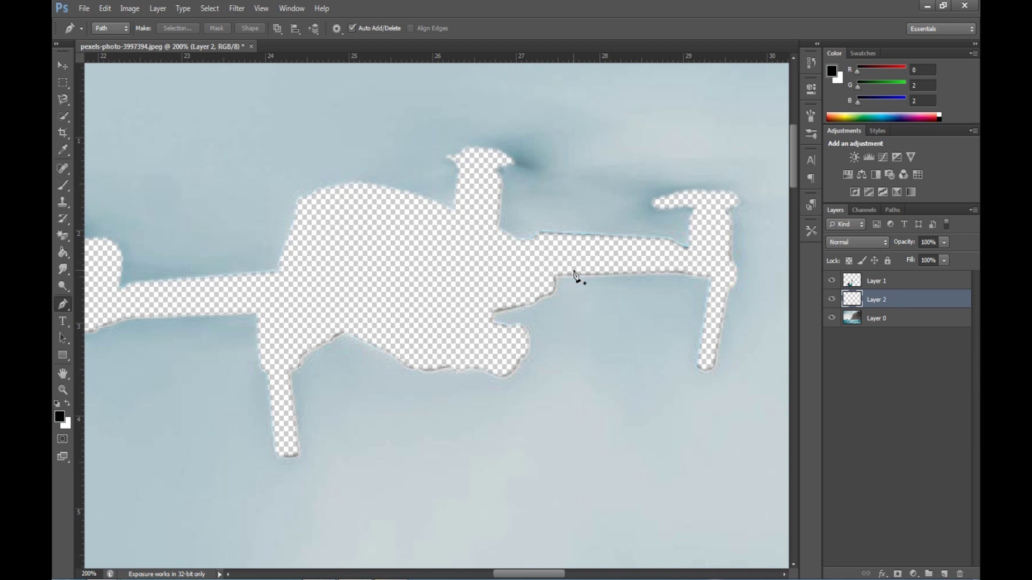
{"action": "key", "text": "ctrl+v"}
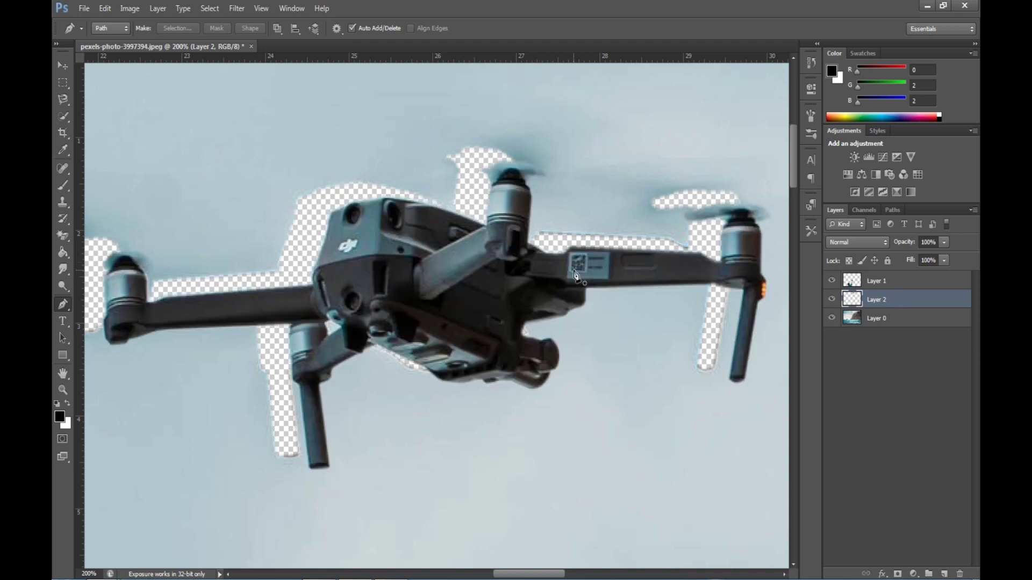
Step: Move the pasted drone back over its cut-out and nudge it until the edges line up
{"action": "key", "text": "v"}
{"action": "left_click_drag", "start_coordinate": [436, 269], "coordinate": [413, 259]}
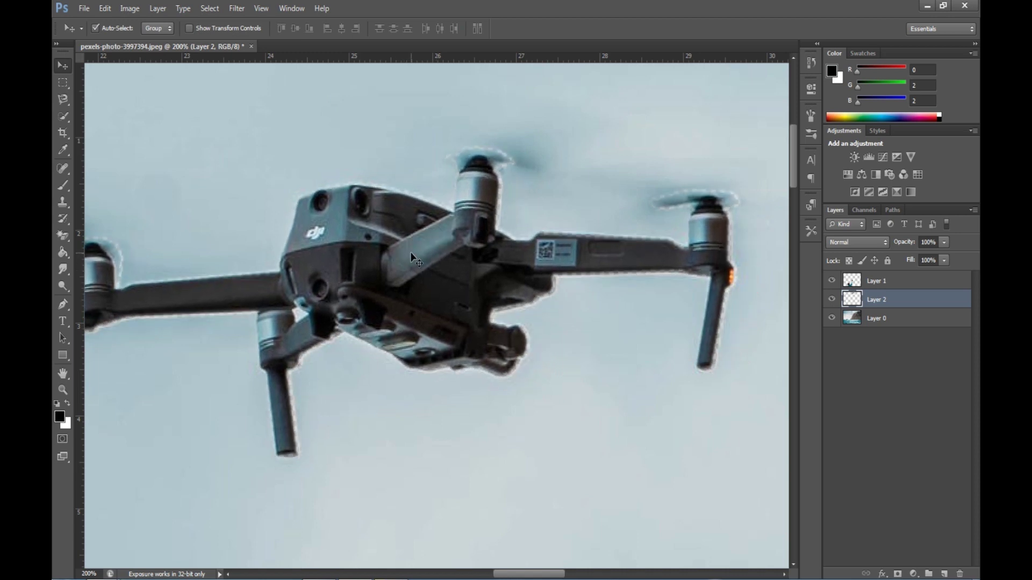
{"action": "key", "text": "Right"}
{"action": "key", "text": "Right"}
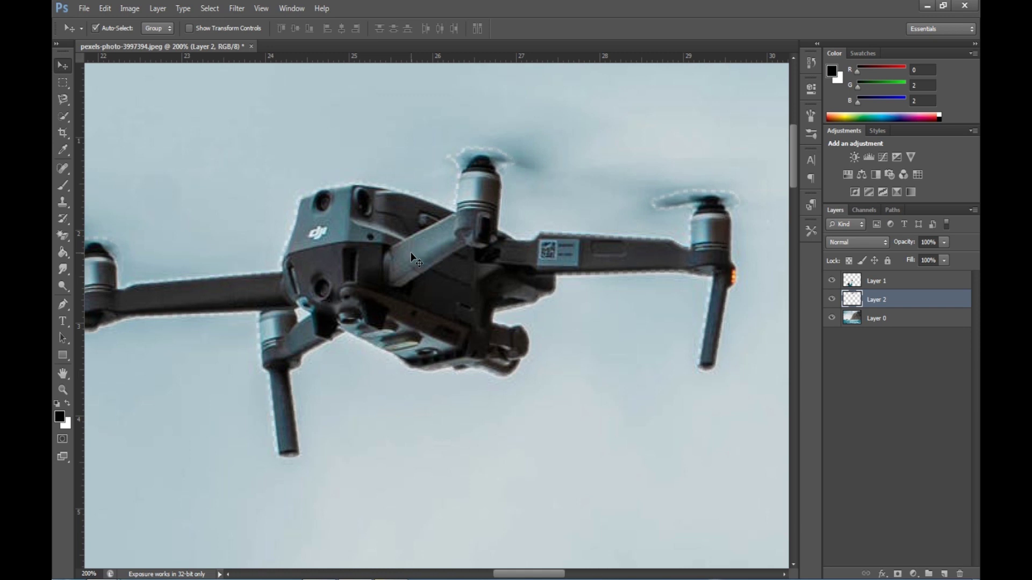
{"action": "key", "text": "Left"}
{"action": "key", "text": "Left"}
{"action": "key", "text": "Up"}
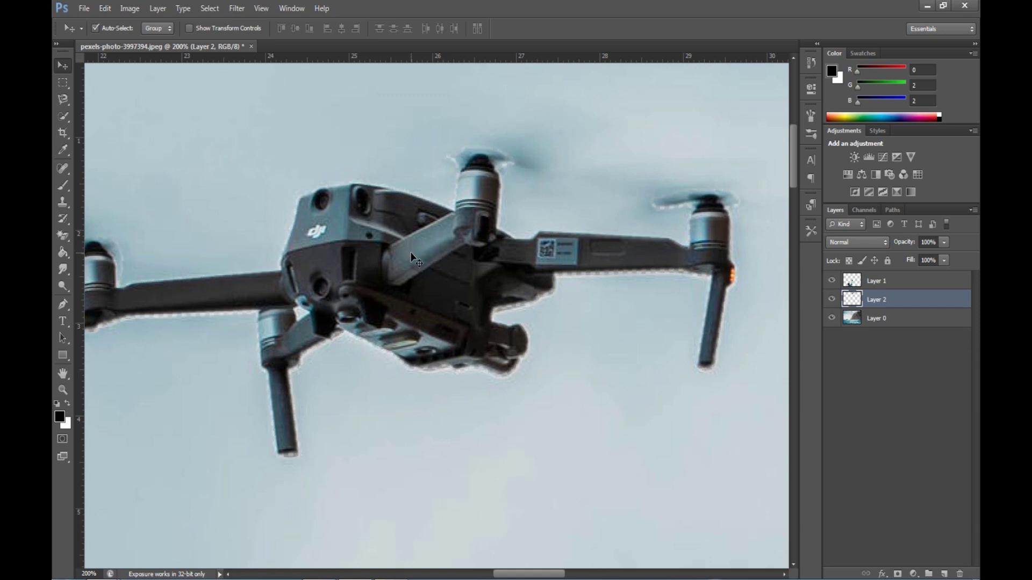
{"action": "key", "text": "Up"}
{"action": "key", "text": "Up"}
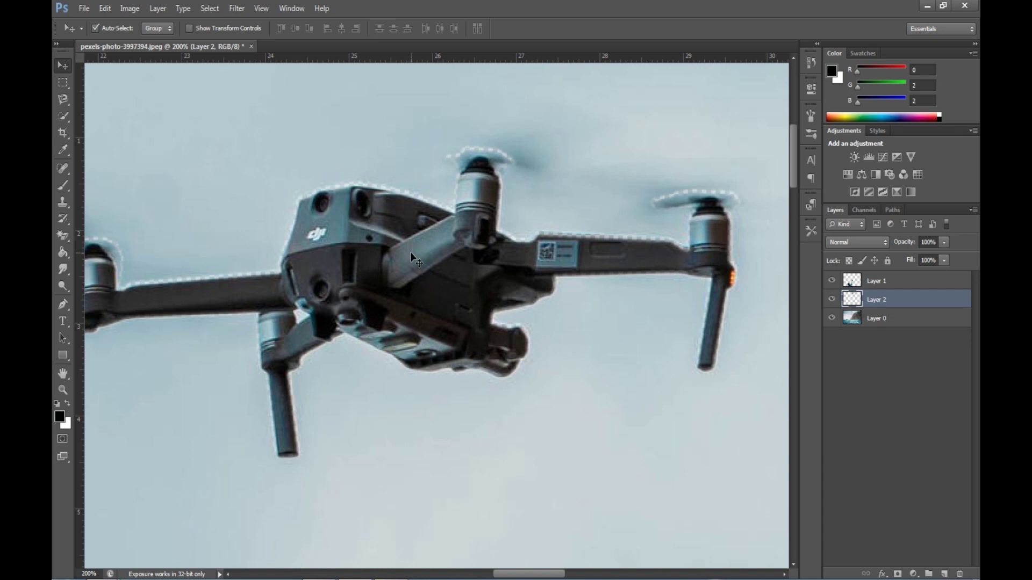
{"action": "key", "text": "Up"}
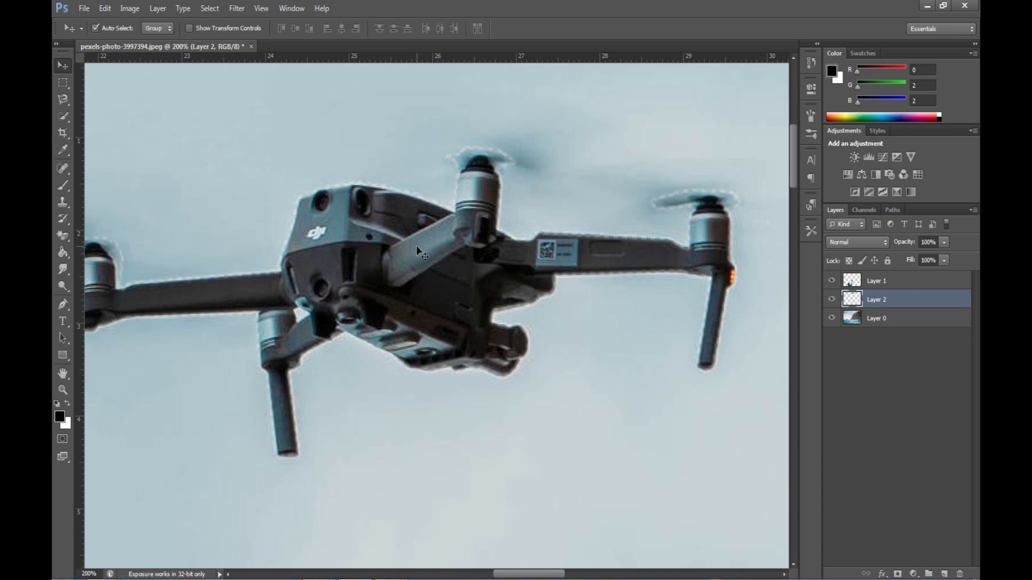
{"action": "key", "text": "ctrl+minus"}
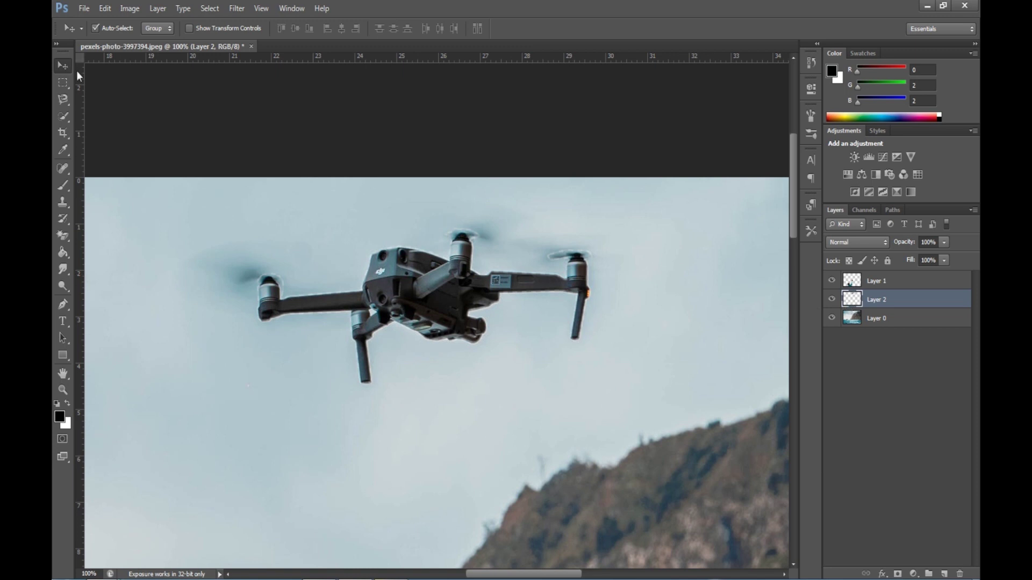
Step: Load the outline of the drone on Layer 2 as a selection and expand it outward beyond the cut-out edges
{"action": "left_click", "coordinate": [855, 302], "text": "ctrl"}
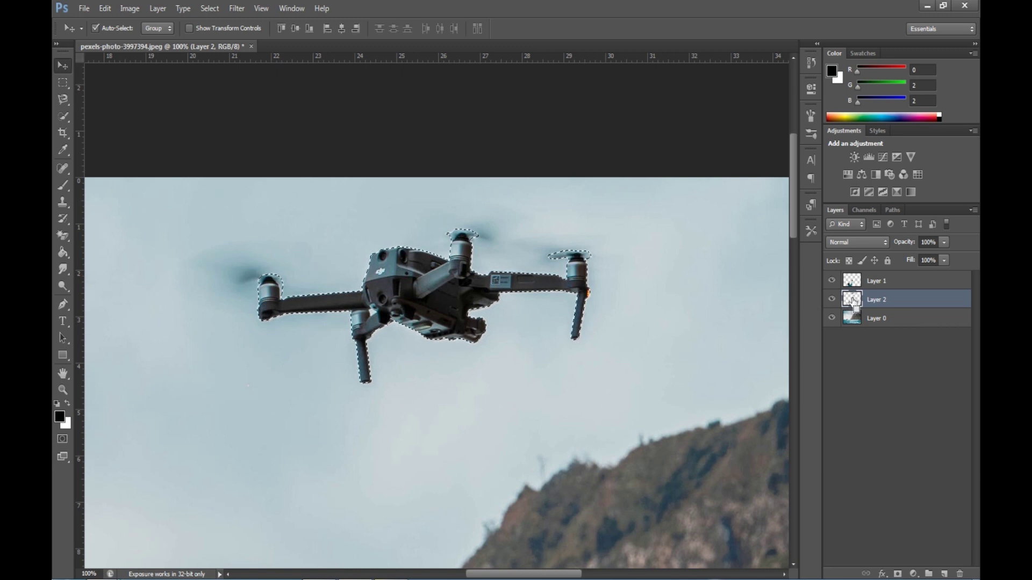
{"action": "left_click", "coordinate": [210, 8]}
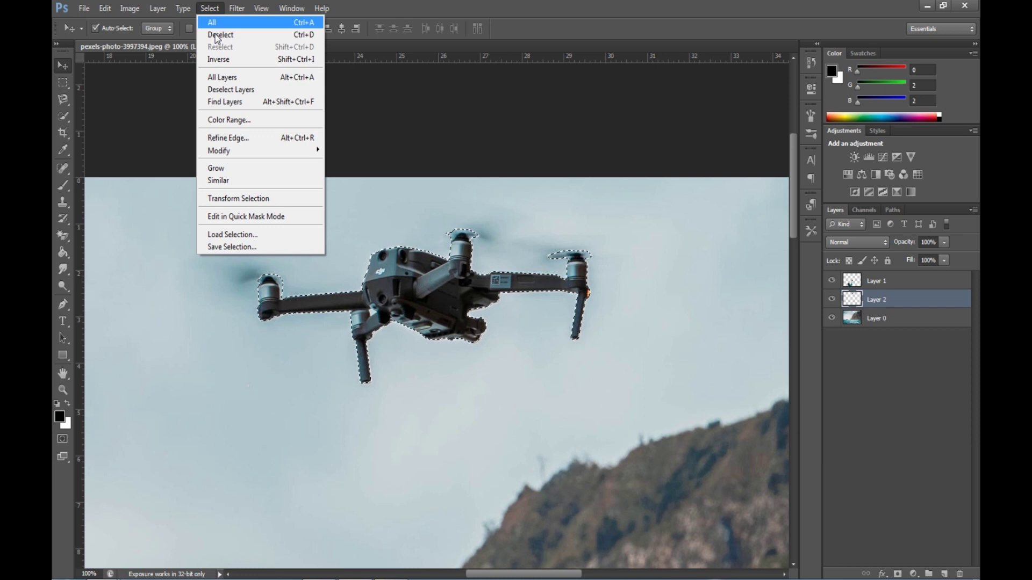
{"action": "mouse_move", "coordinate": [240, 152]}
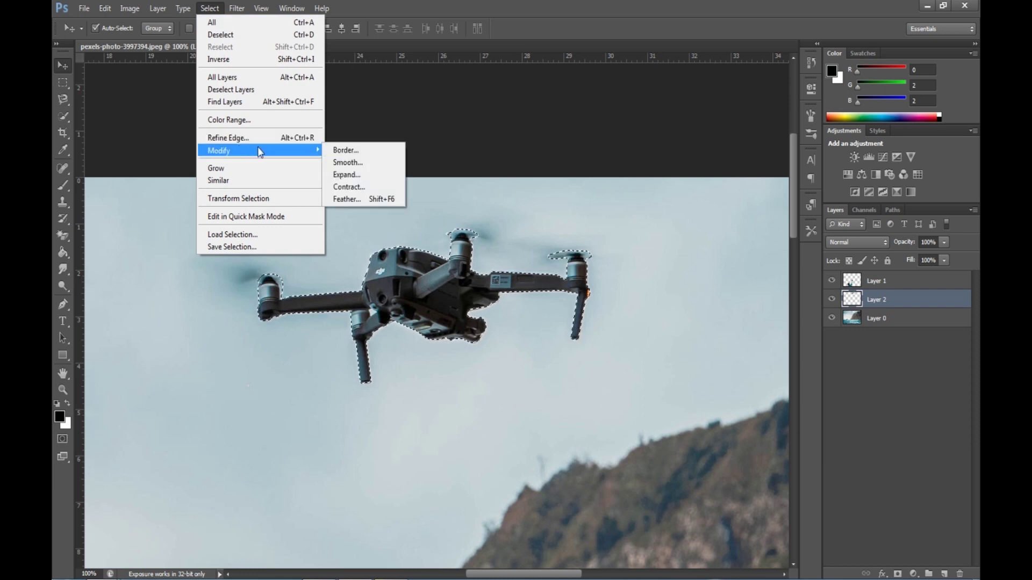
{"action": "left_click", "coordinate": [348, 176]}
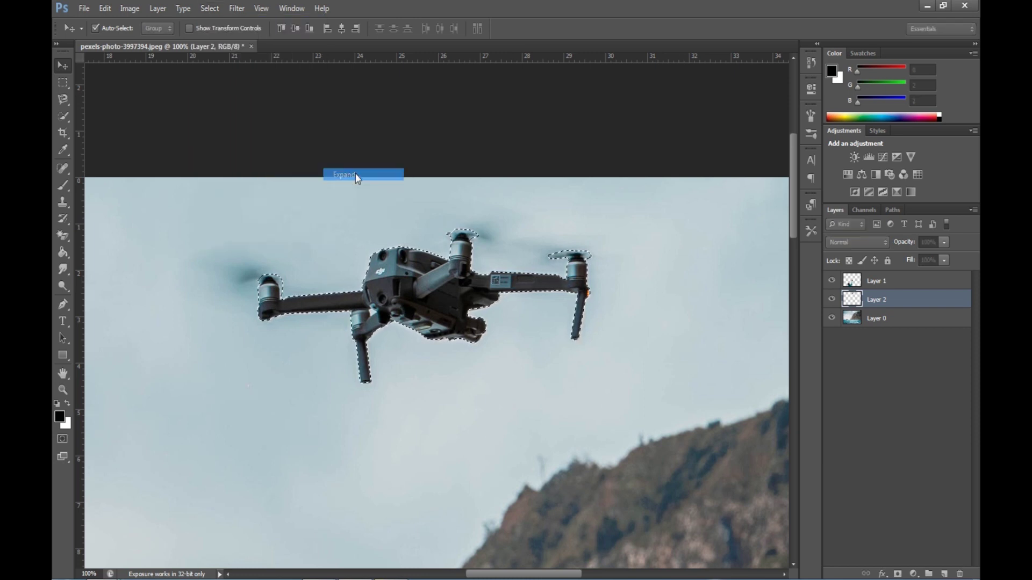
{"action": "left_click", "coordinate": [571, 191]}
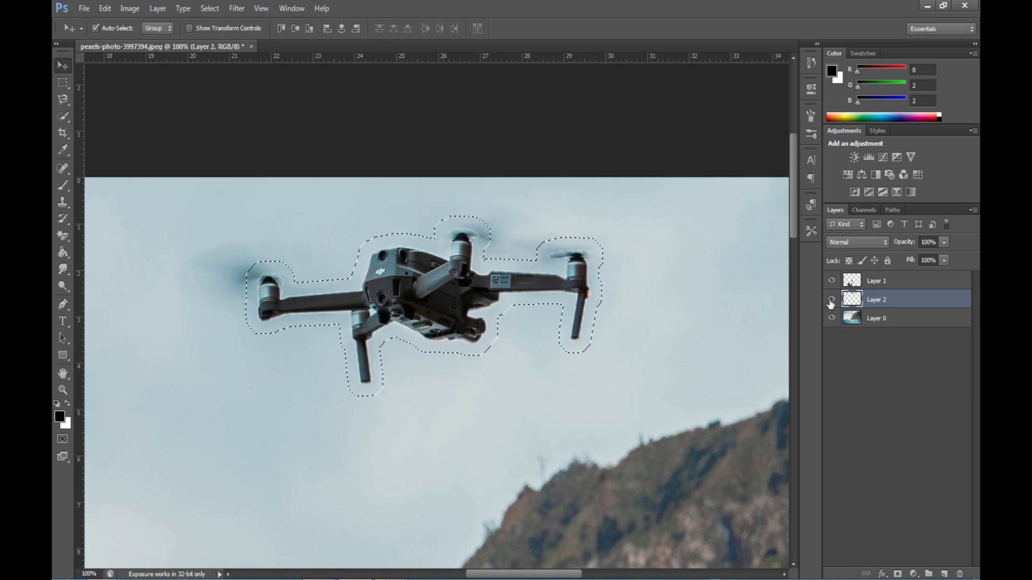
Step: Hide the drone's Layer 2 and the man's Layer 1, and make Layer 0 the active layer
{"action": "left_click", "coordinate": [832, 319]}
{"action": "left_click", "coordinate": [832, 319]}
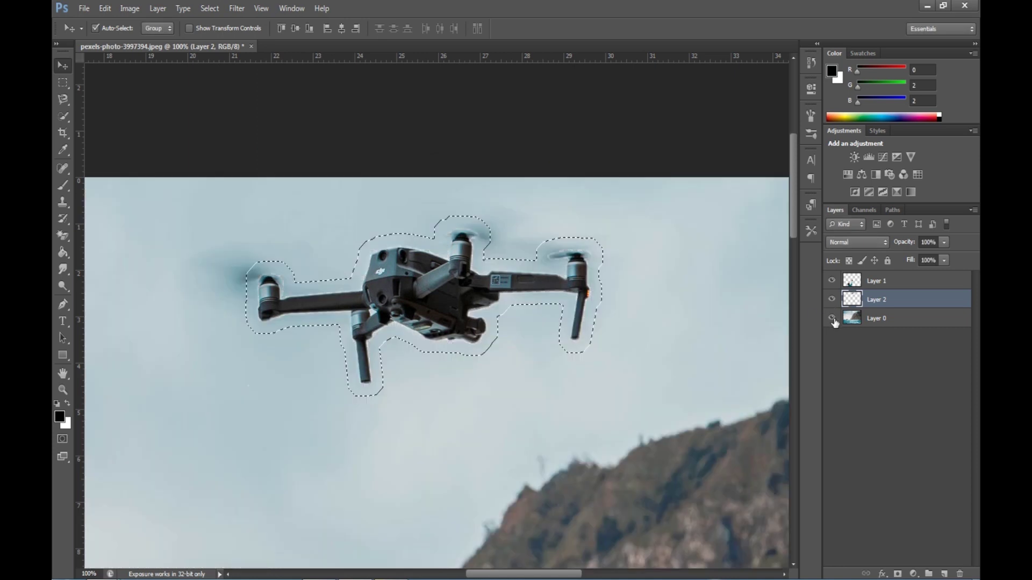
{"action": "left_click", "coordinate": [832, 300]}
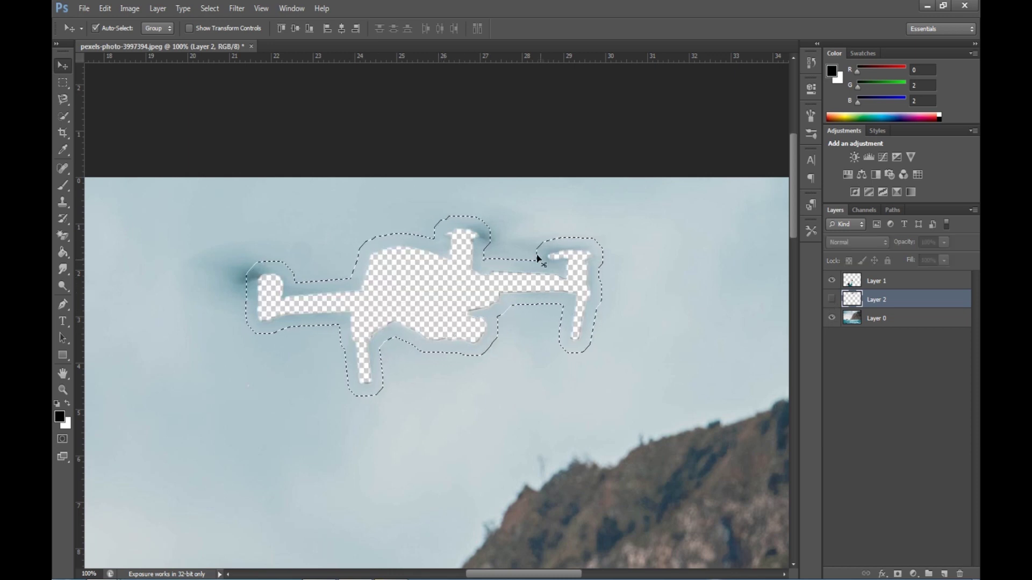
{"action": "left_click", "coordinate": [876, 319]}
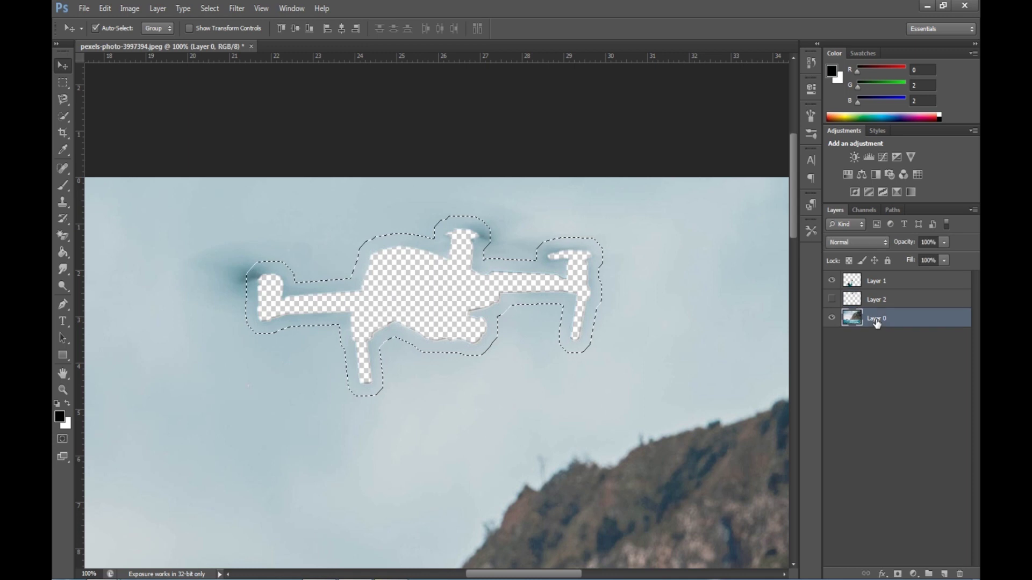
{"action": "left_click", "coordinate": [831, 281]}
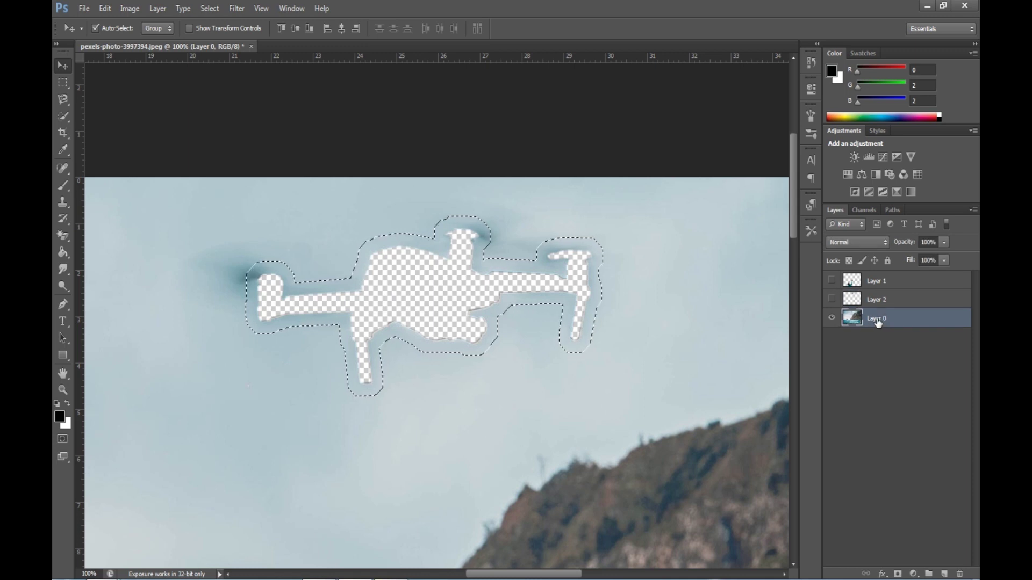
Step: Fill the expanded drone selection on Layer 0 with Content-Aware in Normal mode at 100% opacity, and deselect
{"action": "left_click", "coordinate": [104, 11]}
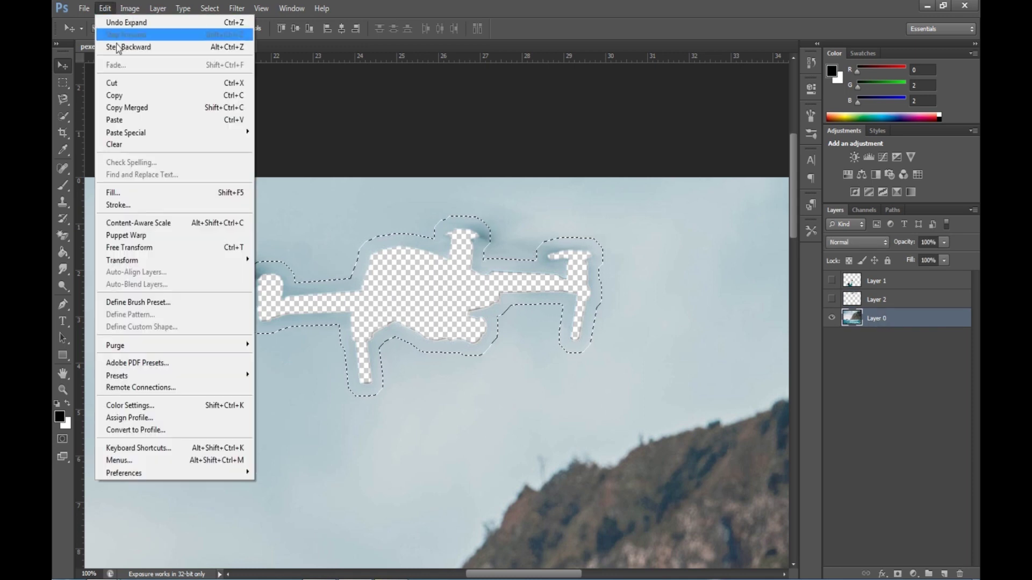
{"action": "left_click", "coordinate": [139, 195]}
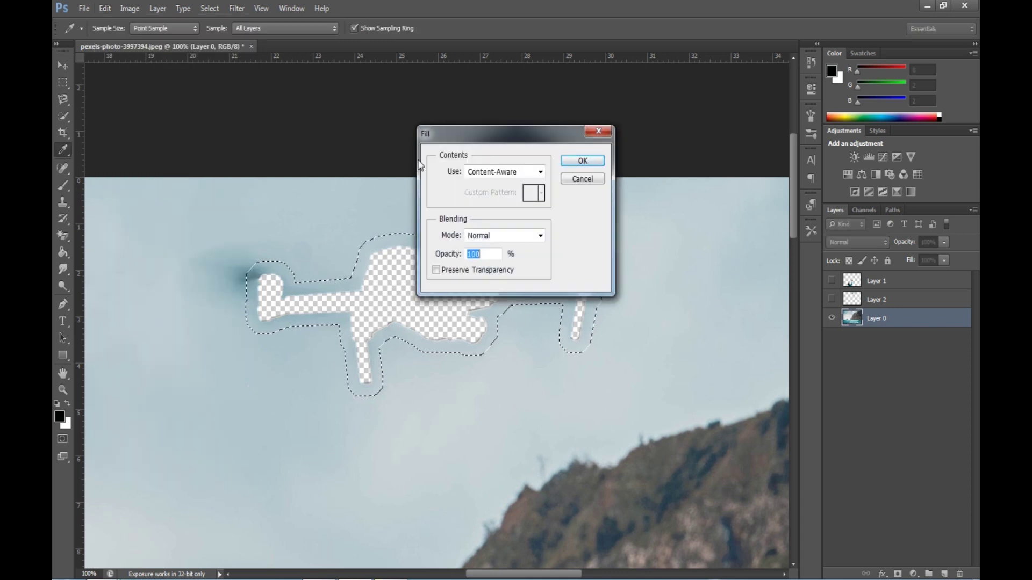
{"action": "left_click", "coordinate": [580, 162]}
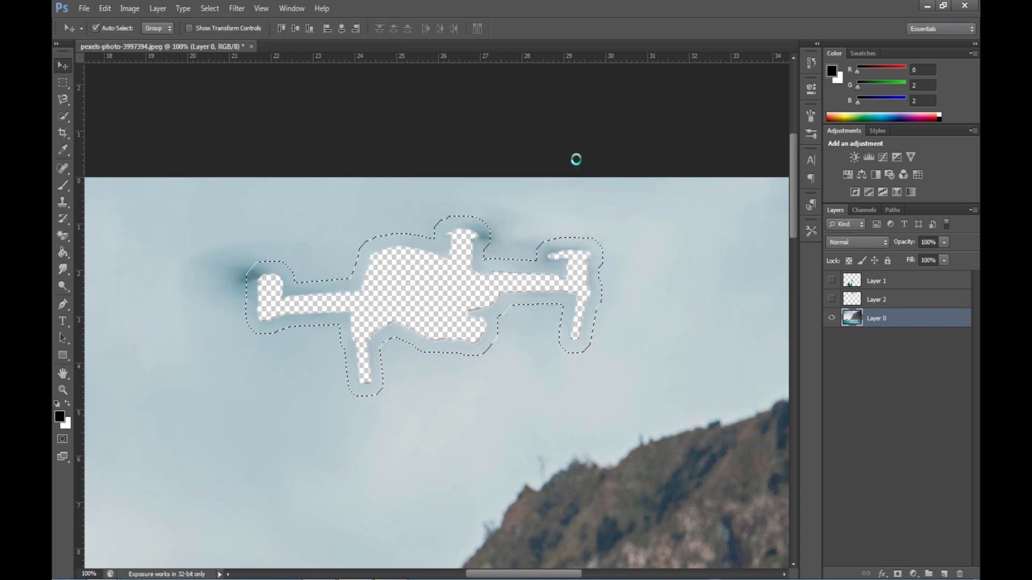
{"action": "key", "text": "ctrl+d"}
Step: Show the man's layer again and clone clean sky over the dark teal smudge from the drone's front propeller on Layer 0
{"action": "left_click_drag", "start_coordinate": [831, 280], "coordinate": [831, 299]}
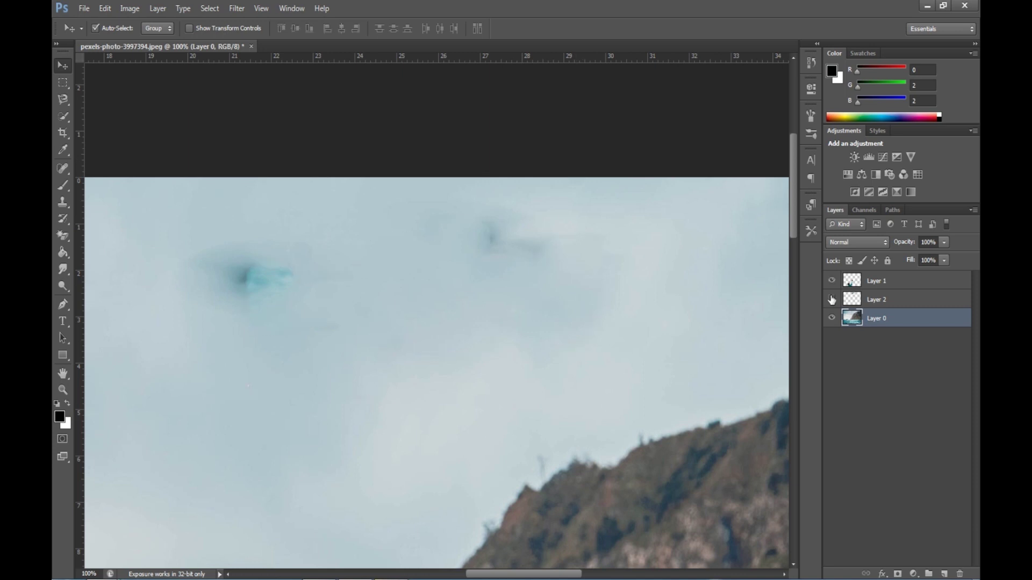
{"action": "left_click", "coordinate": [61, 202]}
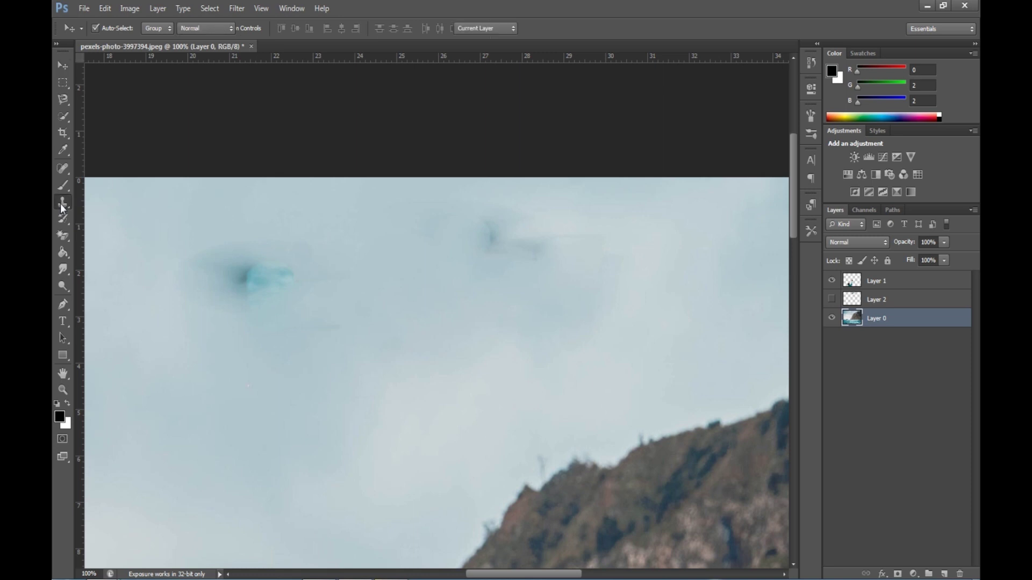
{"action": "left_click", "coordinate": [137, 232], "text": "alt"}
{"action": "mouse_move", "coordinate": [179, 265]}
{"action": "left_mouse_down"}
{"action": "mouse_move", "coordinate": [289, 264]}
{"action": "mouse_move", "coordinate": [209, 281]}
{"action": "mouse_move", "coordinate": [280, 295]}
{"action": "mouse_move", "coordinate": [229, 321]}
{"action": "mouse_move", "coordinate": [291, 303]}
{"action": "mouse_move", "coordinate": [241, 287]}
{"action": "mouse_move", "coordinate": [312, 280]}
{"action": "left_mouse_up"}
{"action": "left_click", "coordinate": [144, 331], "text": "alt"}
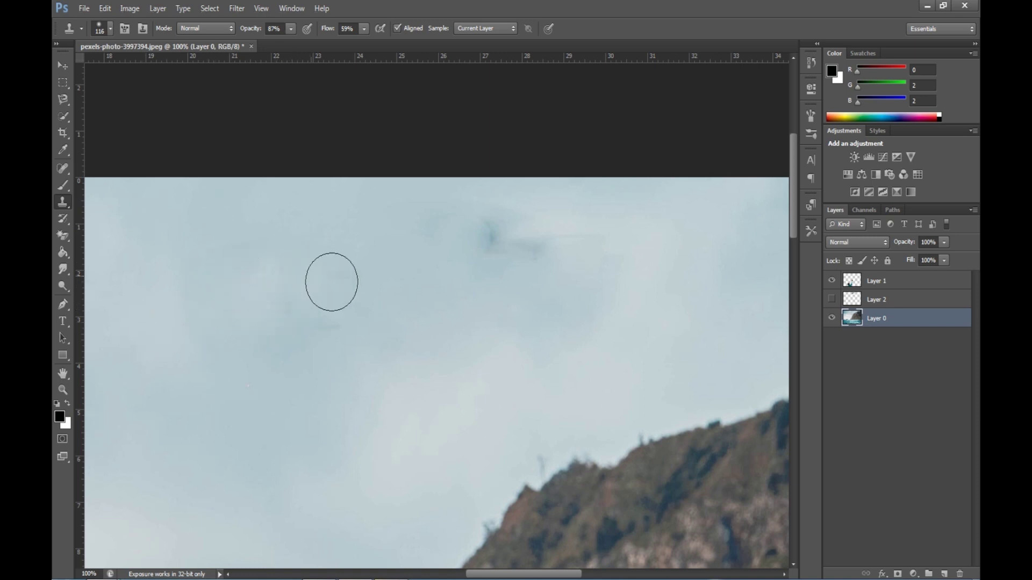
Step: Clone nearby sky over the remaining smudge from the drone's middle propeller, finishing with the Move tool active
{"action": "left_click", "coordinate": [616, 237], "text": "alt"}
{"action": "mouse_move", "coordinate": [491, 237]}
{"action": "left_mouse_down"}
{"action": "mouse_move", "coordinate": [506, 224]}
{"action": "mouse_move", "coordinate": [537, 256]}
{"action": "mouse_move", "coordinate": [483, 248]}
{"action": "mouse_move", "coordinate": [501, 250]}
{"action": "left_mouse_up"}
{"action": "key", "text": "ctrl+z"}
{"action": "left_click", "coordinate": [62, 67]}
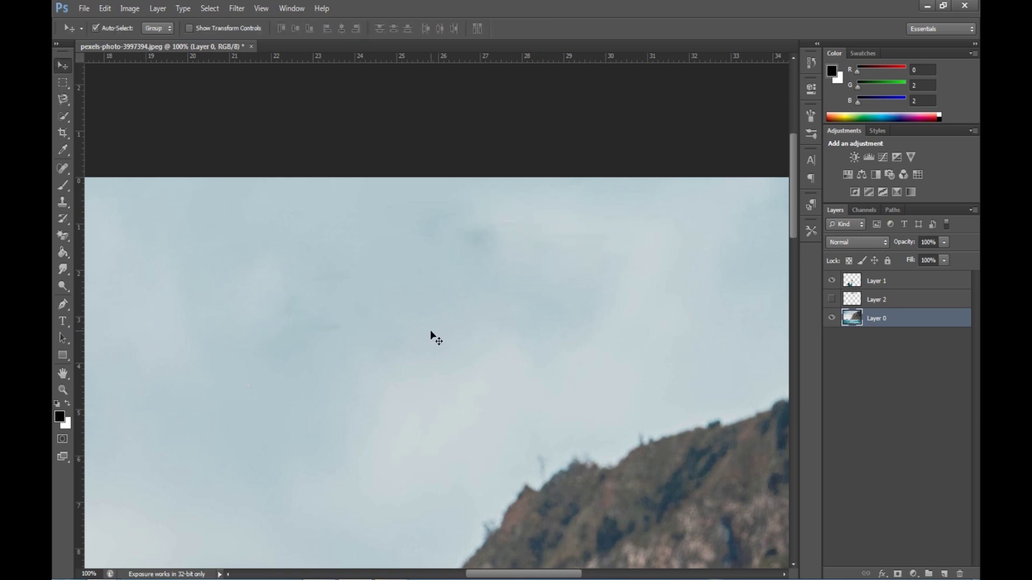
Step: Check the whole composition by toggling the man and drone layers, leaving only the Layer 0 background visible
{"action": "scroll", "coordinate": [434, 337], "scroll_direction": "down", "scroll_amount": 5}
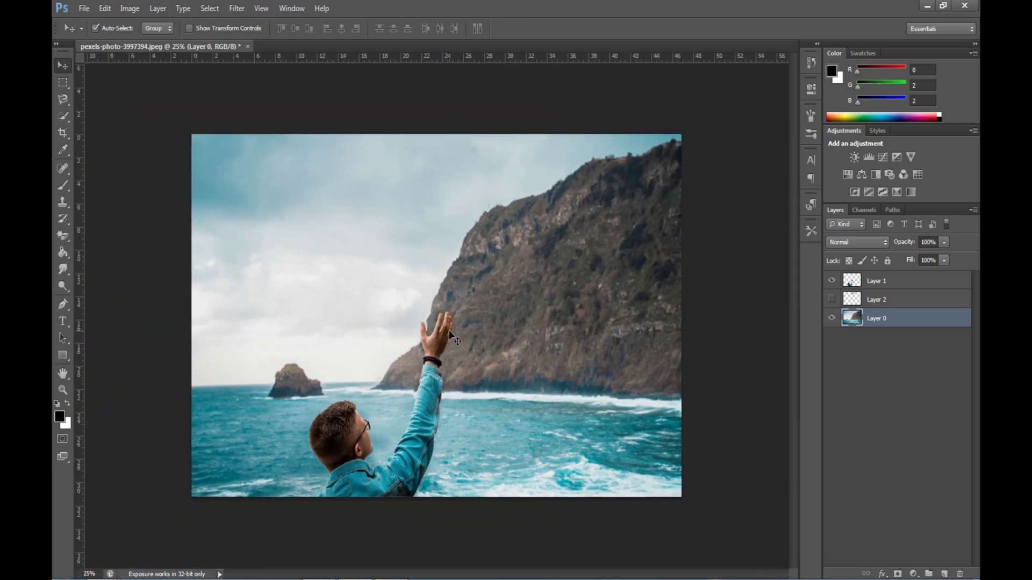
{"action": "scroll", "coordinate": [451, 333], "scroll_direction": "up", "scroll_amount": 1}
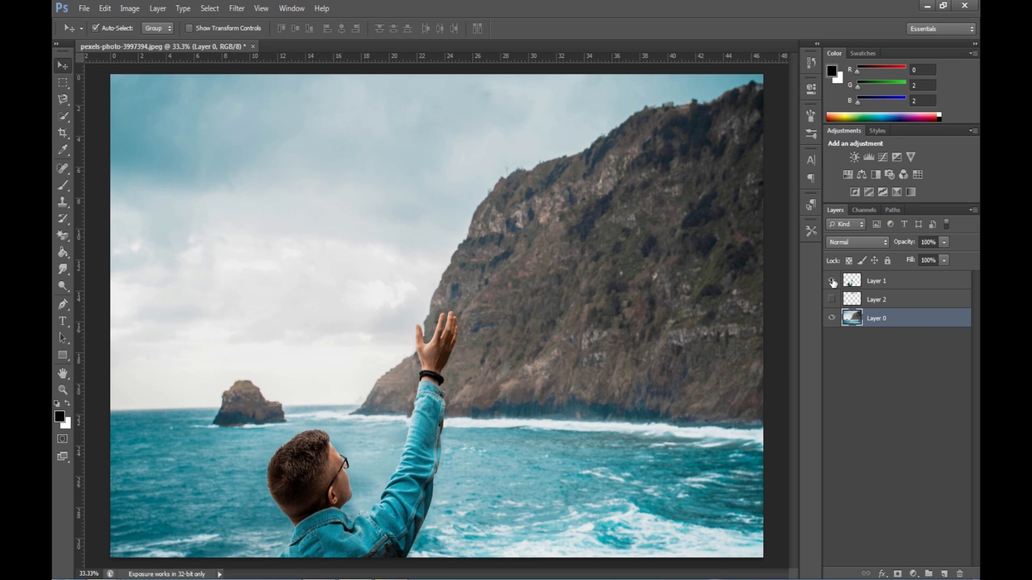
{"action": "left_click", "coordinate": [833, 281]}
{"action": "left_click", "coordinate": [832, 280]}
{"action": "left_click", "coordinate": [833, 299]}
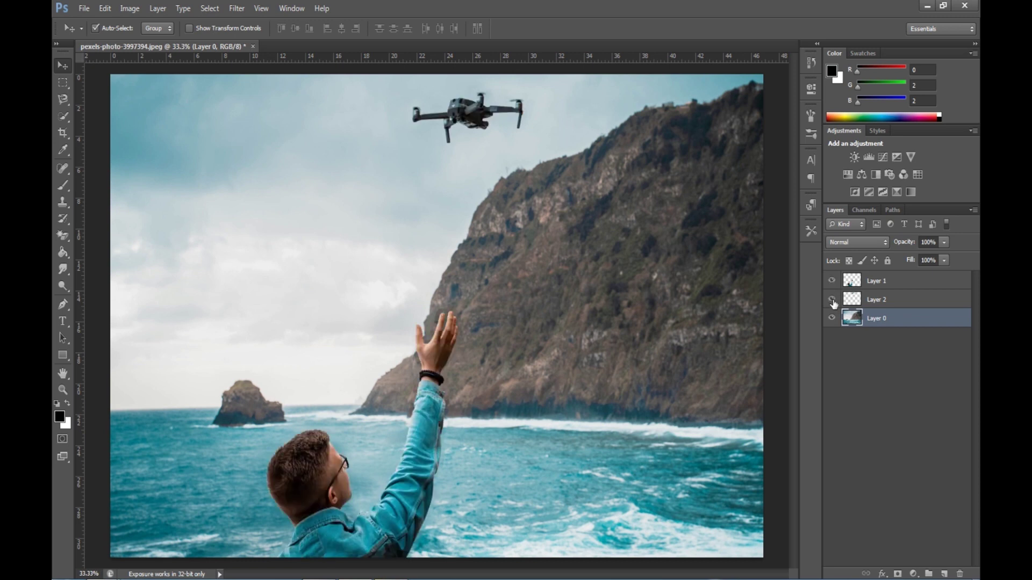
{"action": "left_click", "coordinate": [832, 299]}
{"action": "left_click", "coordinate": [832, 281]}
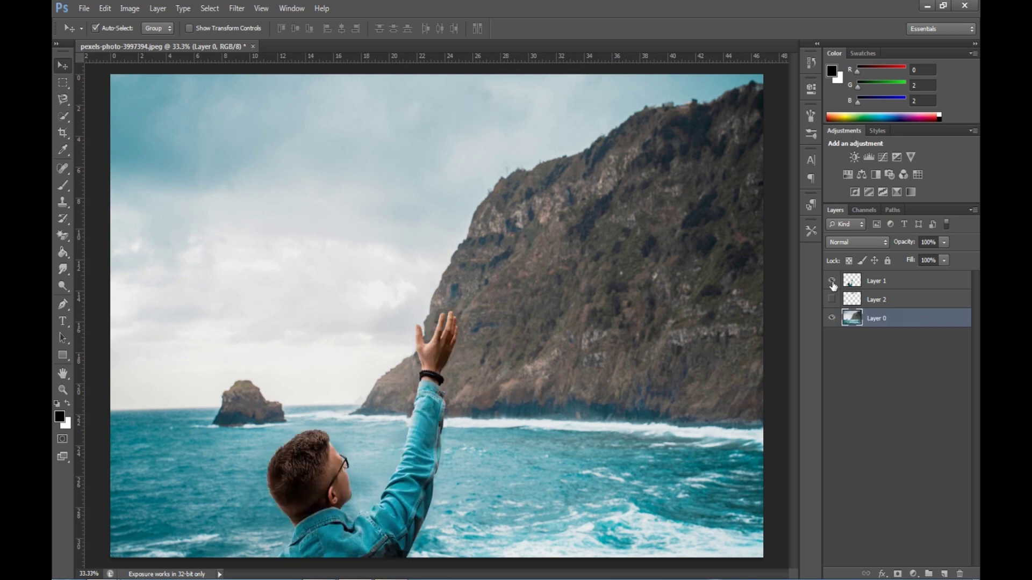
Step: Save the background to the Desktop as a PNG named BG, with Smallest / Slow compression and no interlacing
{"action": "left_click", "coordinate": [77, 9]}
{"action": "left_click", "coordinate": [108, 166]}
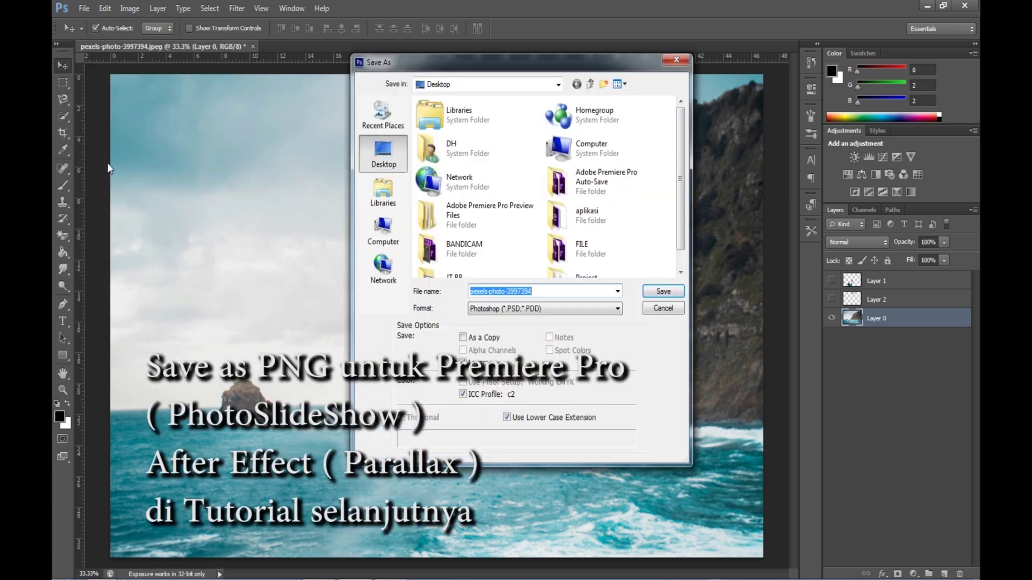
{"action": "left_click", "coordinate": [617, 309]}
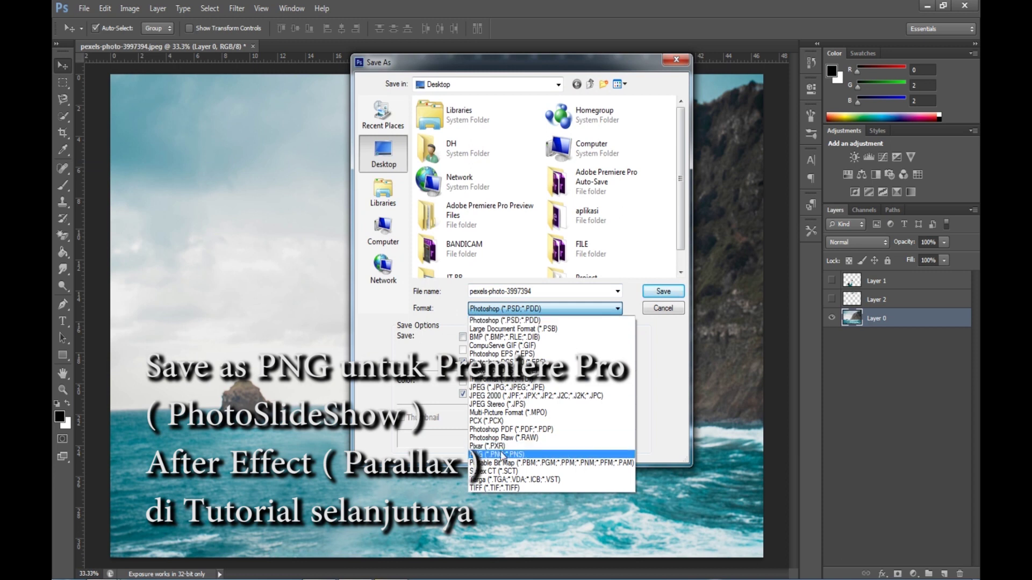
{"action": "left_click", "coordinate": [519, 454]}
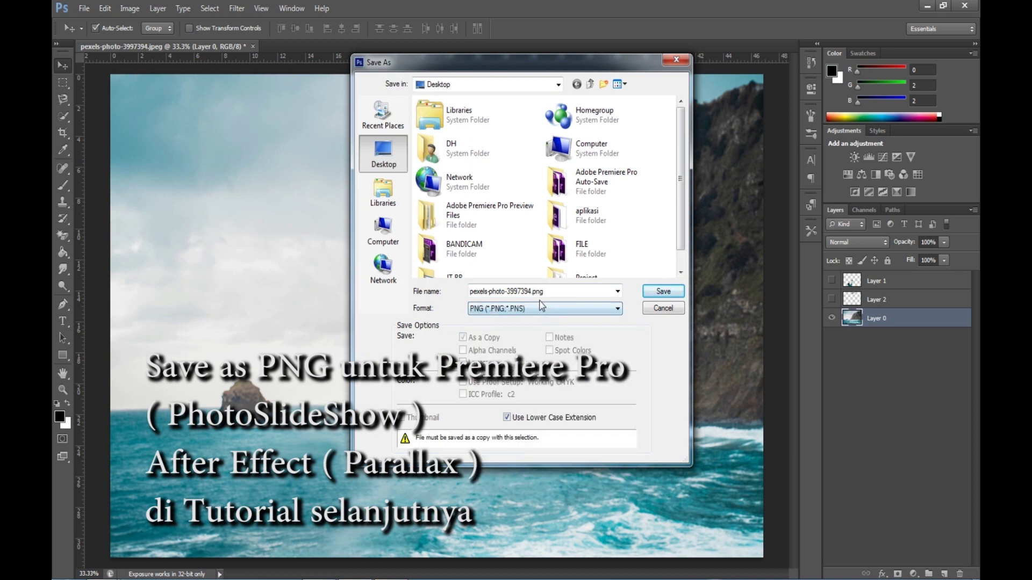
{"action": "left_click", "coordinate": [515, 291]}
{"action": "left_click", "coordinate": [514, 291]}
{"action": "left_click_drag", "start_coordinate": [526, 291], "coordinate": [466, 291]}
{"action": "key", "text": "BackSpace"}
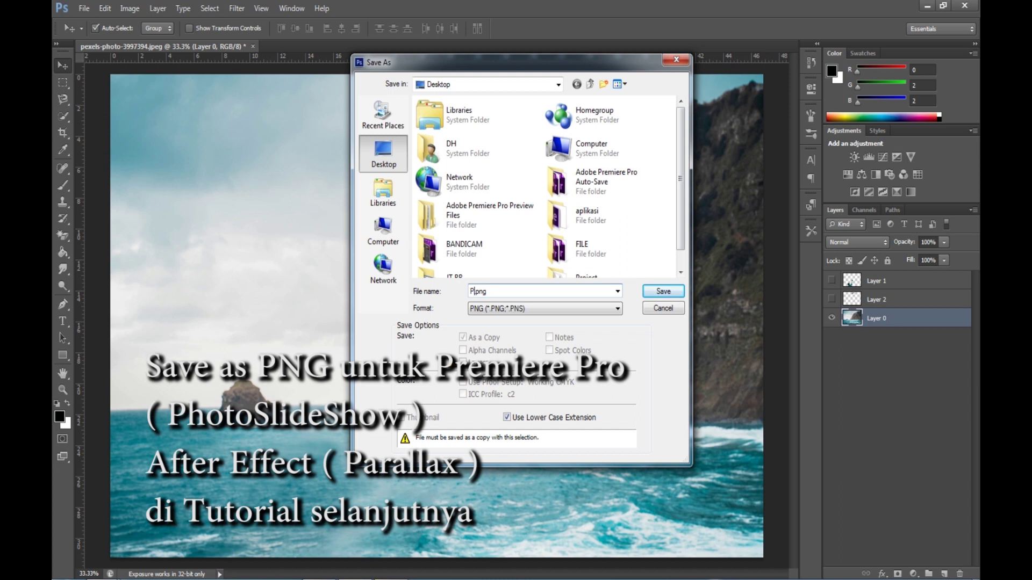
{"action": "type", "text": "BG"}
{"action": "left_click", "coordinate": [652, 291]}
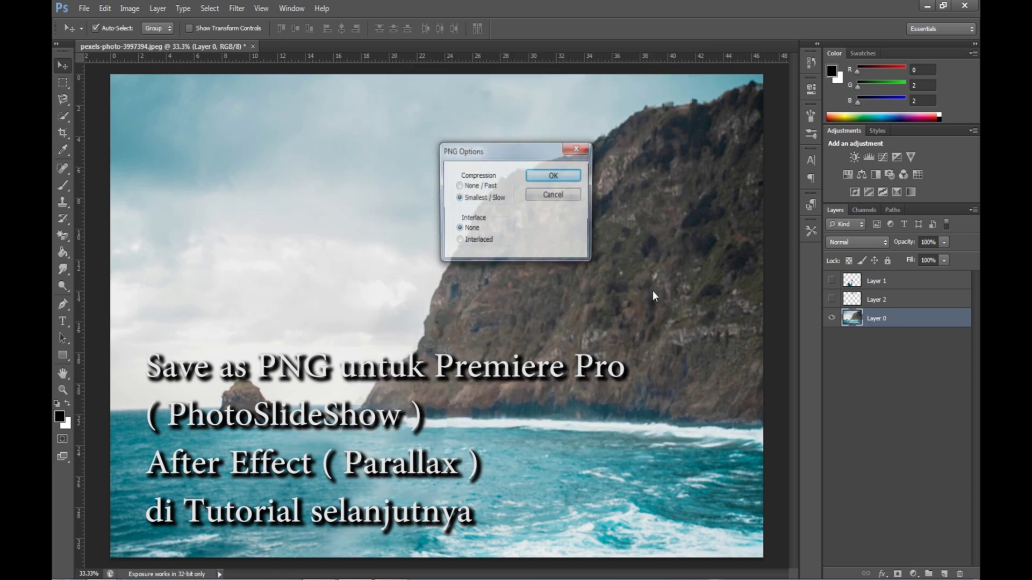
{"action": "left_click", "coordinate": [556, 176]}
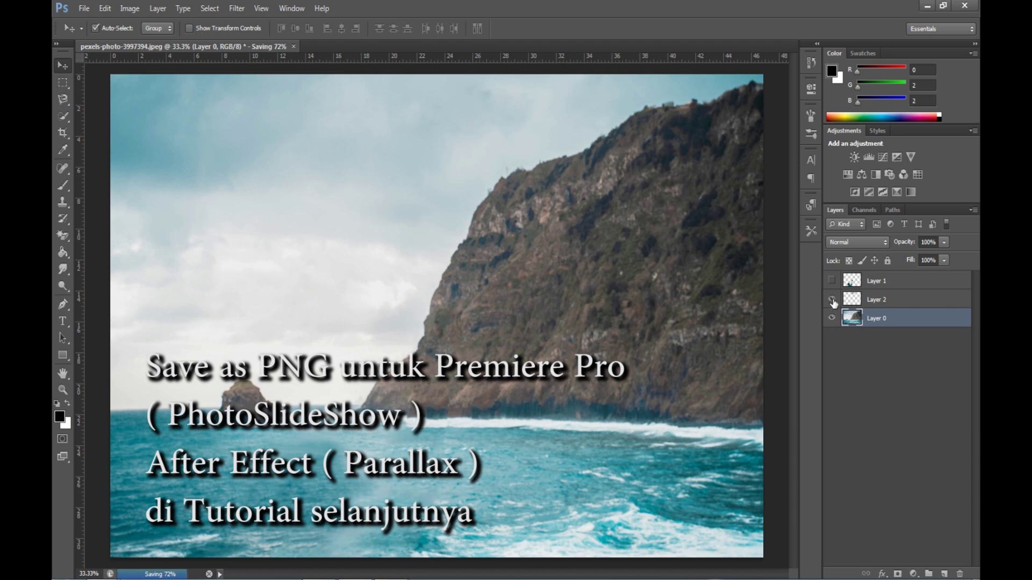
Step: Show only the drone's Layer 2 and save it to the Desktop as a PNG named Drone
{"action": "left_click", "coordinate": [832, 300]}
{"action": "left_click", "coordinate": [831, 318]}
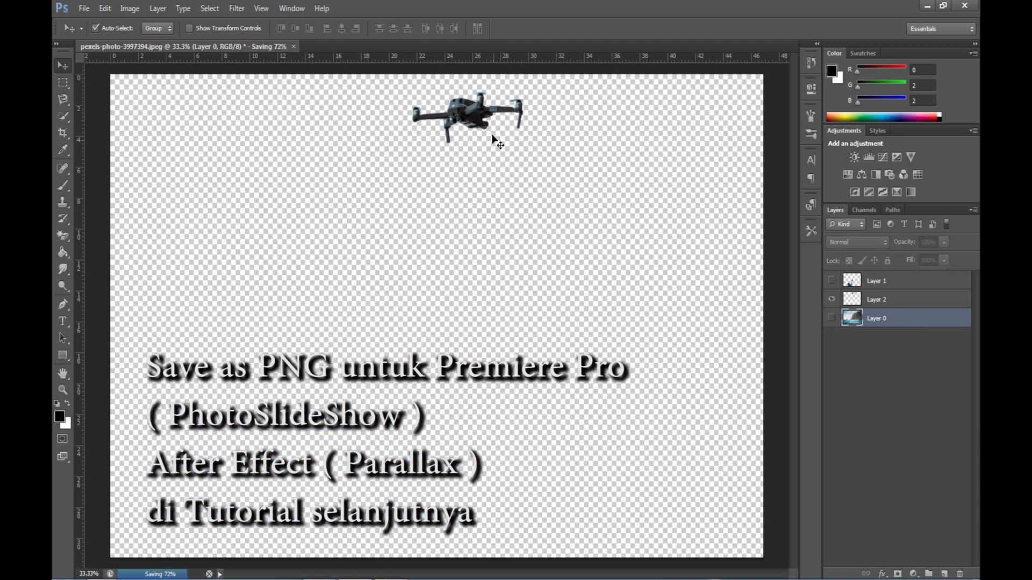
{"action": "left_click", "coordinate": [84, 9]}
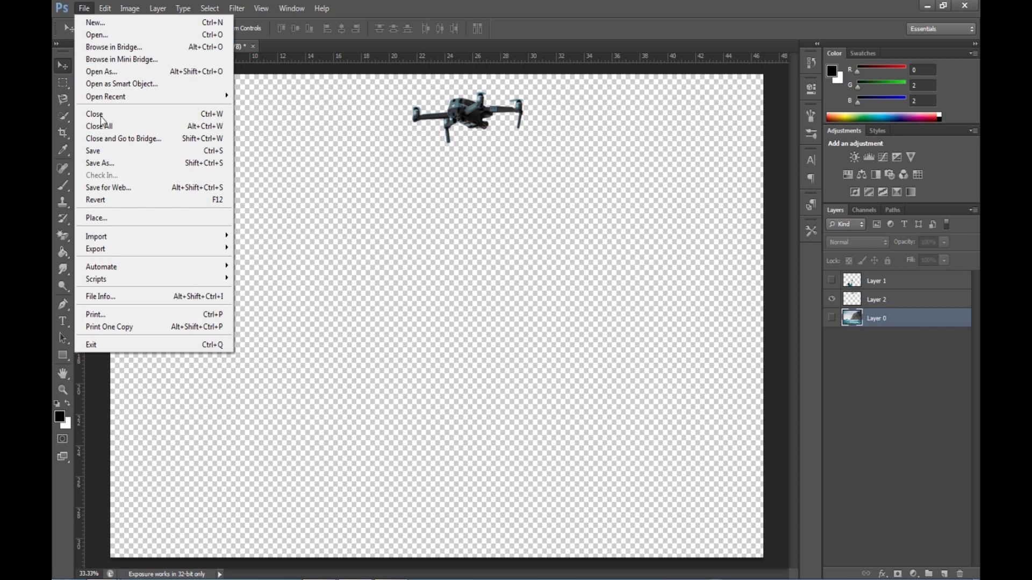
{"action": "left_click", "coordinate": [103, 163]}
{"action": "left_click", "coordinate": [567, 309]}
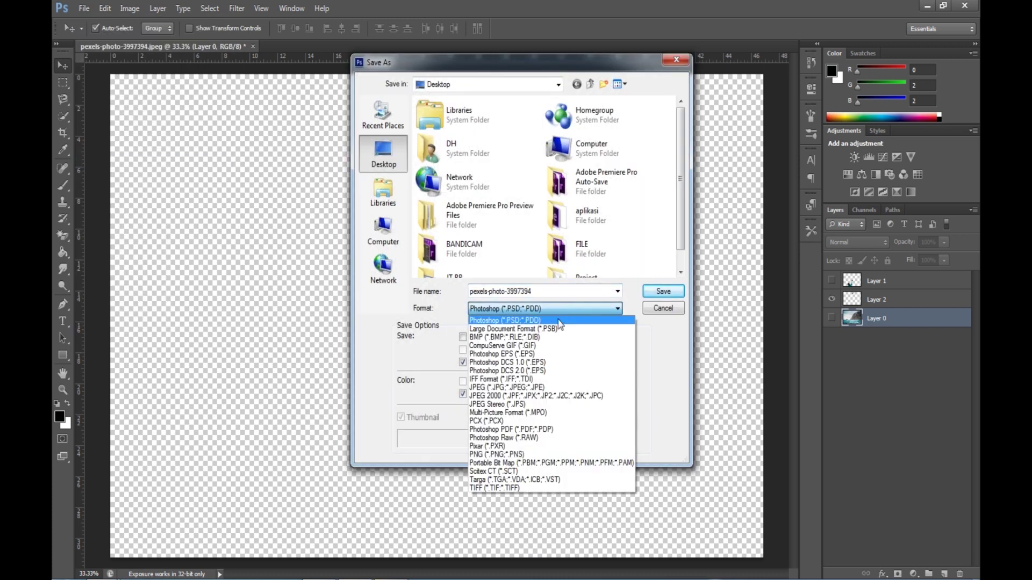
{"action": "left_click", "coordinate": [512, 450]}
{"action": "double_click", "coordinate": [545, 291]}
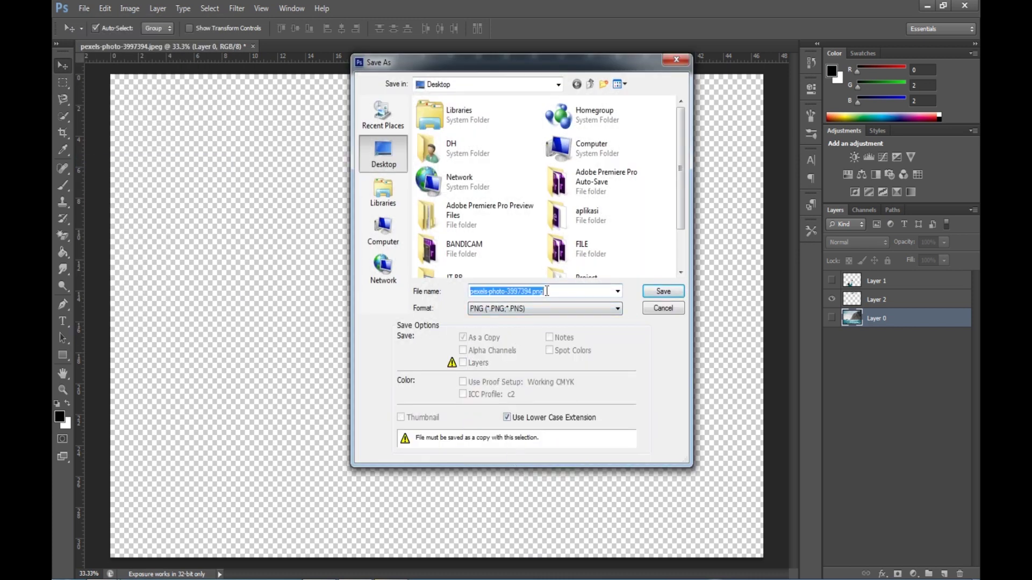
{"action": "type", "text": "Drone"}
{"action": "left_click", "coordinate": [655, 292]}
{"action": "left_click", "coordinate": [554, 175]}
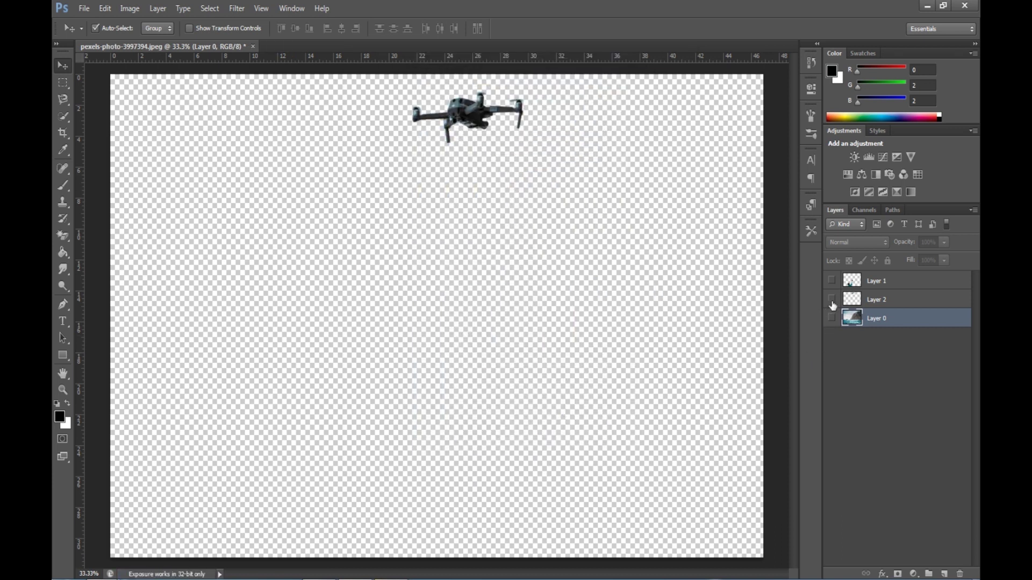
Step: Show only the man's Layer 1 and save it to the Desktop as a PNG named Man, with Smallest / Slow compression and no interlacing
{"action": "left_click", "coordinate": [831, 299]}
{"action": "left_click", "coordinate": [832, 280]}
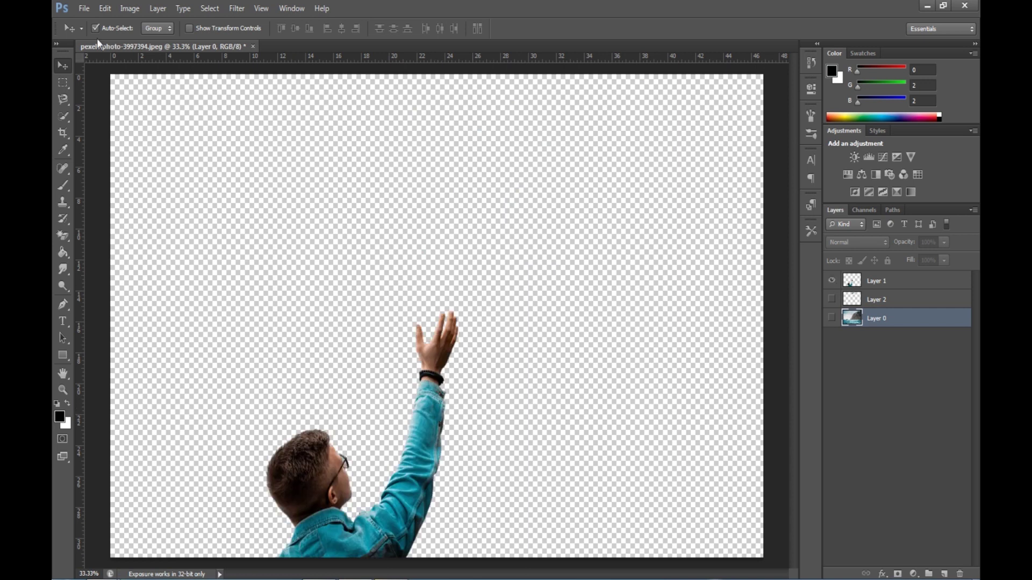
{"action": "left_click", "coordinate": [84, 8]}
{"action": "left_click", "coordinate": [129, 161]}
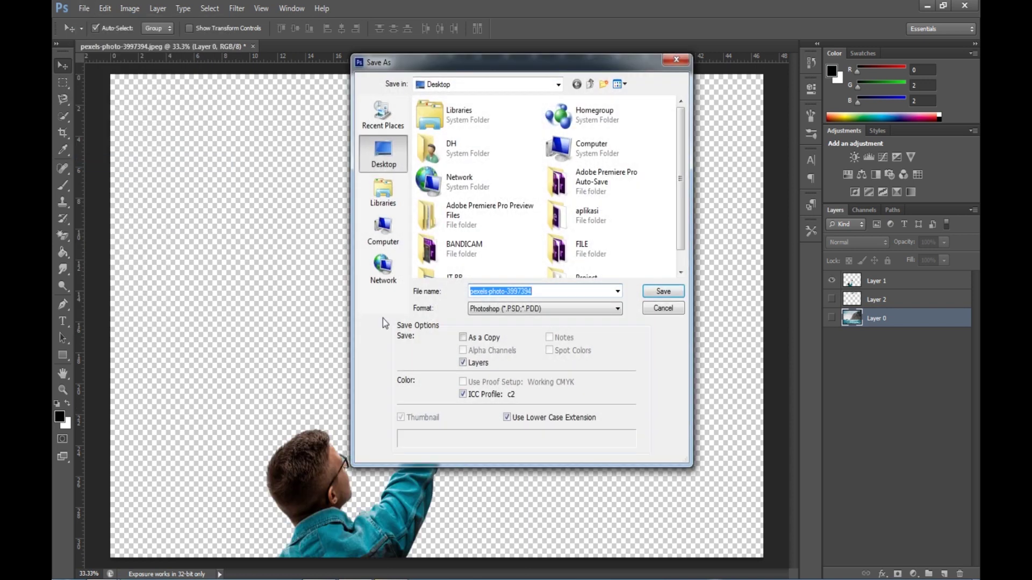
{"action": "left_click", "coordinate": [541, 309]}
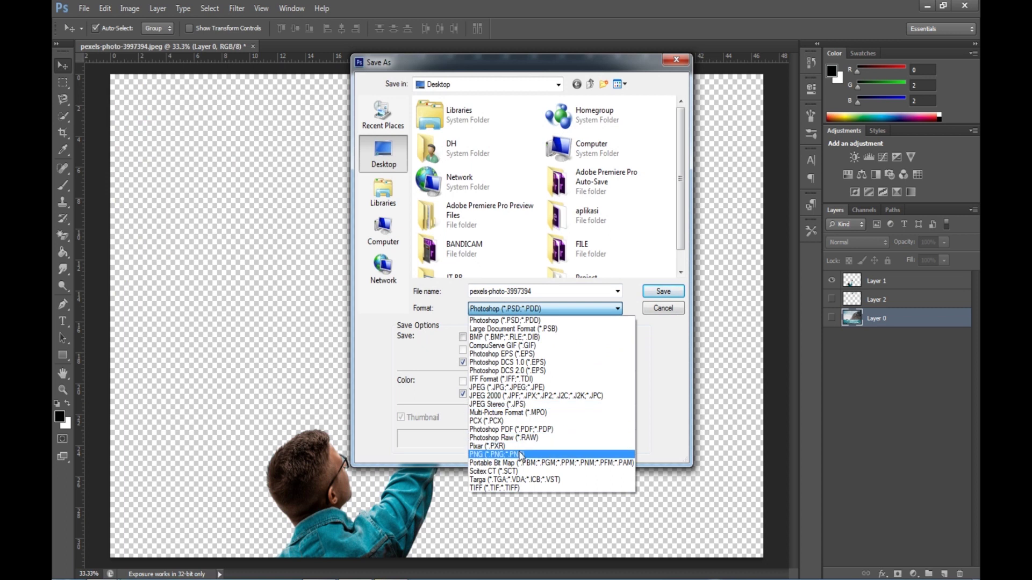
{"action": "left_click", "coordinate": [520, 455]}
{"action": "double_click", "coordinate": [549, 291]}
{"action": "type", "text": "M"}
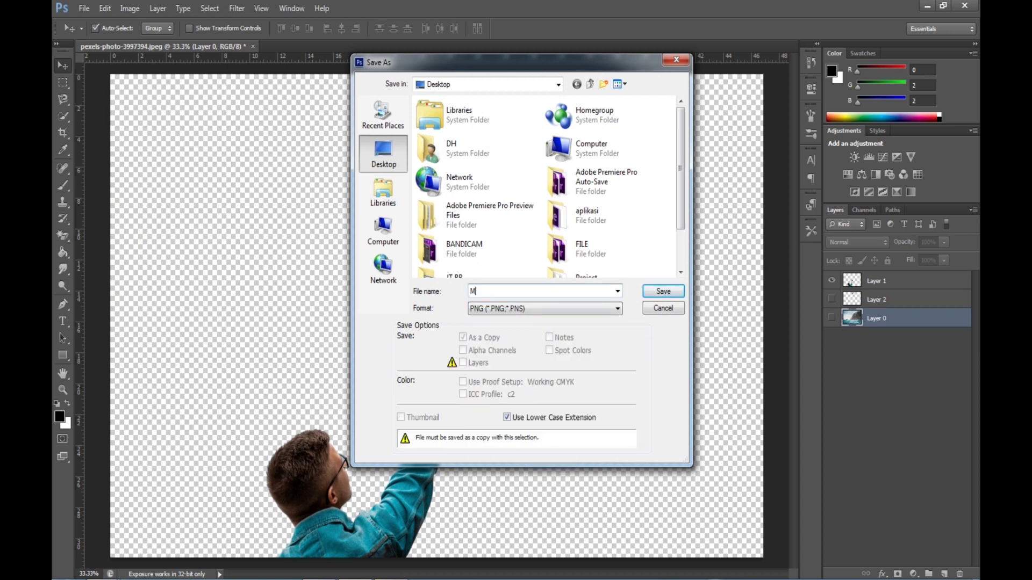
{"action": "left_click", "coordinate": [657, 291]}
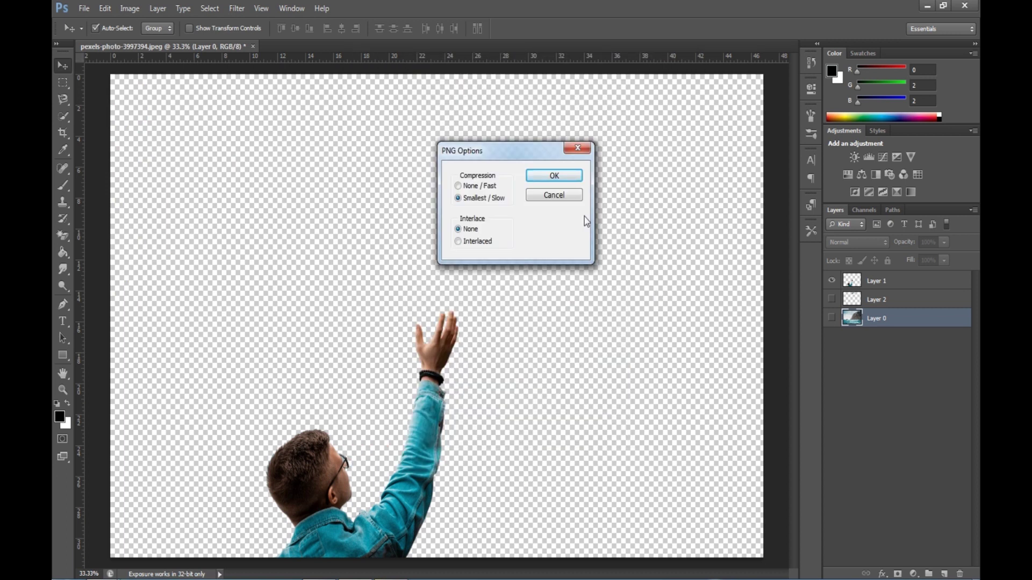
{"action": "left_click", "coordinate": [557, 183]}
Step: Show all three layers and save the layered document to the Desktop in Photoshop format as My Project
{"action": "left_click", "coordinate": [832, 300]}
{"action": "left_click", "coordinate": [831, 318]}
{"action": "left_click", "coordinate": [84, 9]}
{"action": "left_click", "coordinate": [95, 163]}
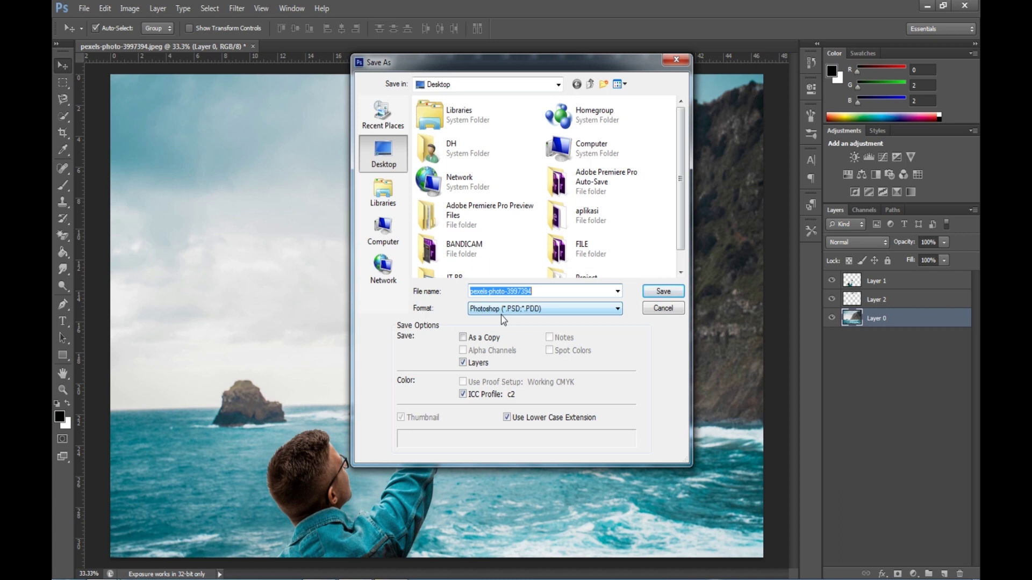
{"action": "type", "text": "Project"}
{"action": "left_click", "coordinate": [660, 295]}
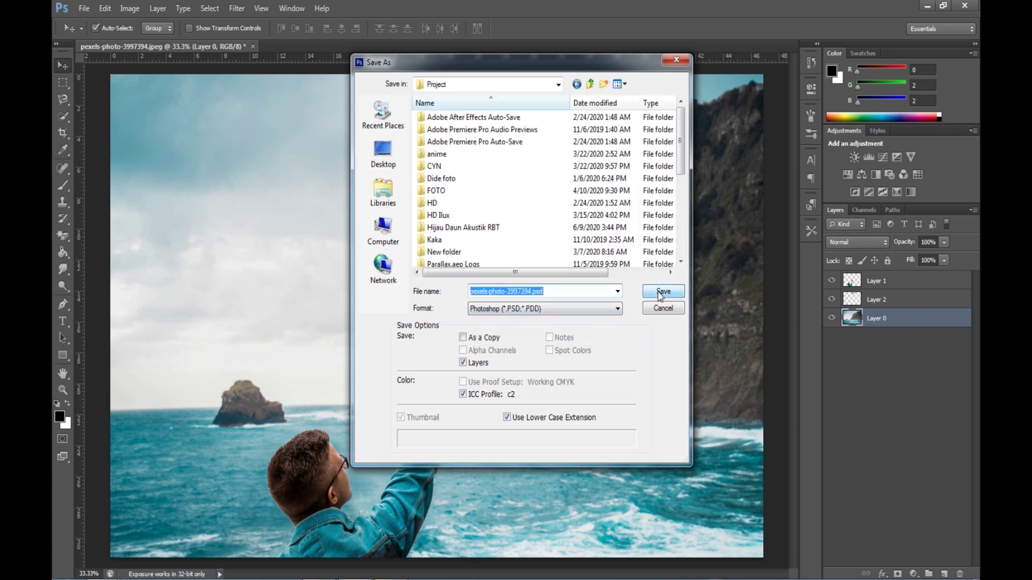
{"action": "left_click", "coordinate": [383, 156]}
{"action": "type", "text": "My Project"}
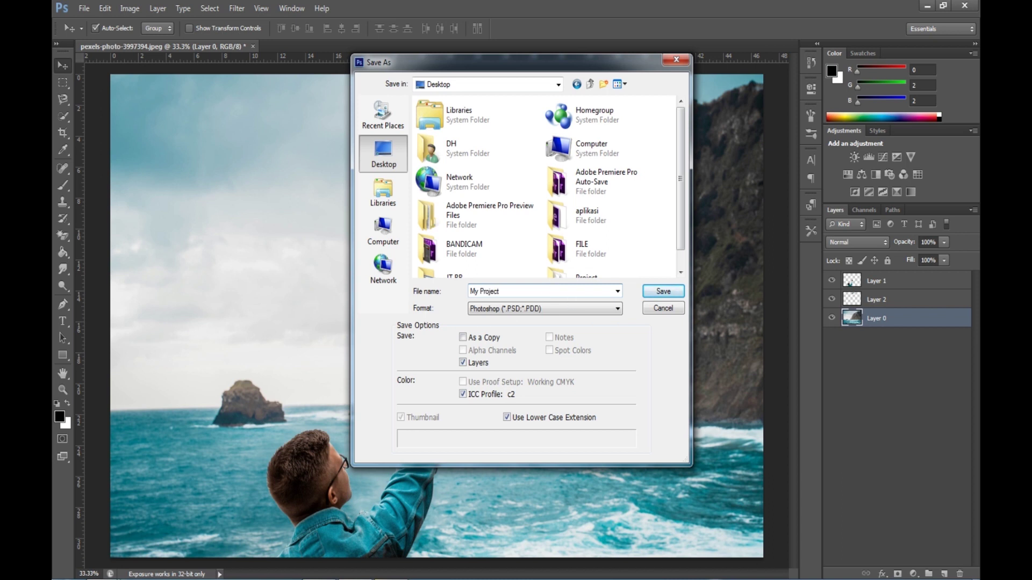
{"action": "left_click", "coordinate": [663, 293]}
{"action": "left_click", "coordinate": [642, 173]}
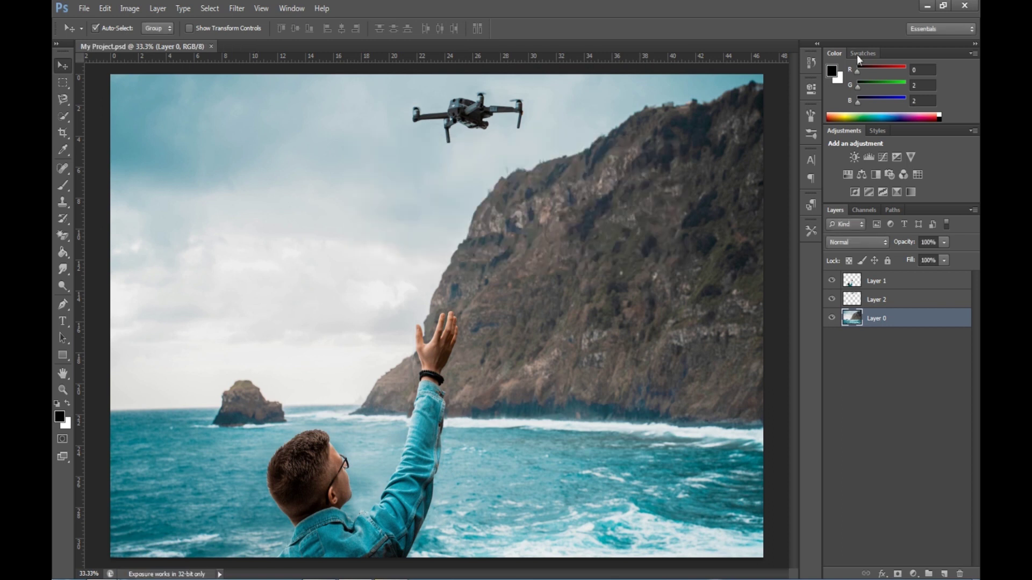
Step: Check the separation by hiding and reshowing the man's Layer 1 and the drone's Layer 2 in turn
{"action": "left_click", "coordinate": [831, 281]}
{"action": "left_click", "coordinate": [832, 282]}
{"action": "left_click", "coordinate": [832, 300]}
{"action": "left_click", "coordinate": [832, 300]}
Step: Switch to the Windows desktop and review the exported BG, Drone and Man images in Windows Photo Viewer, closing it when done
{"action": "left_click", "coordinate": [927, 8]}
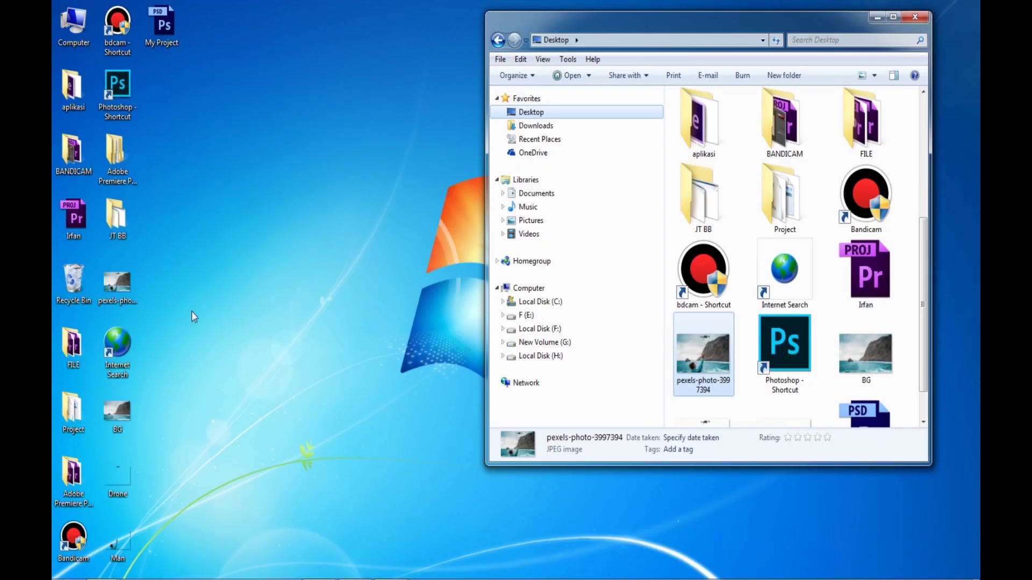
{"action": "right_click", "coordinate": [118, 416]}
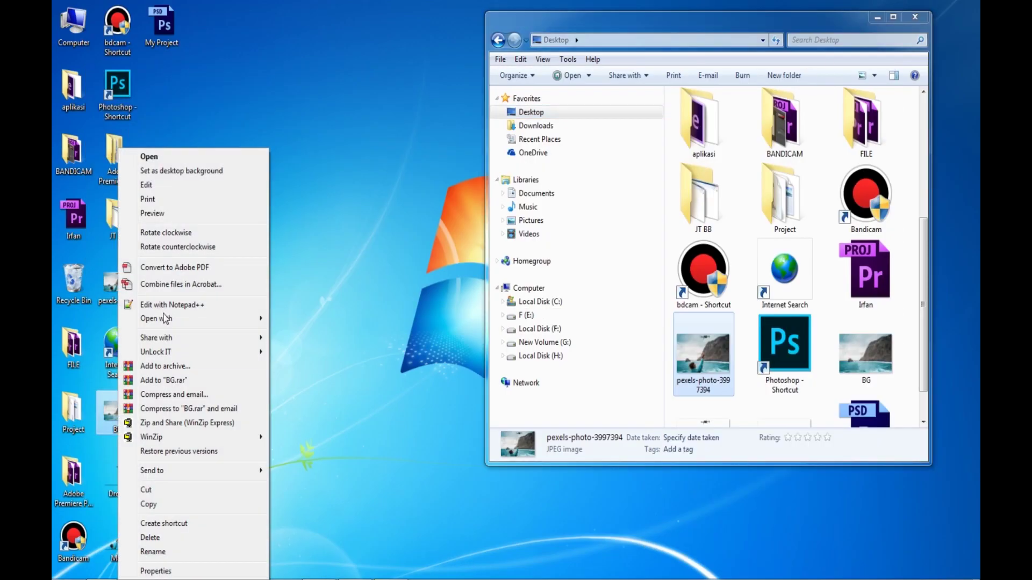
{"action": "left_click", "coordinate": [163, 222]}
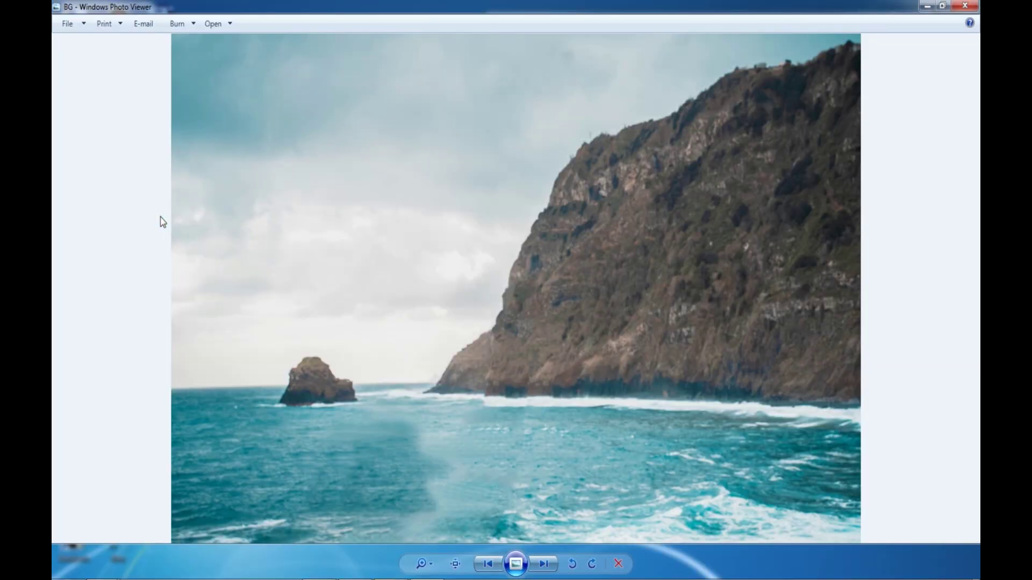
{"action": "left_click", "coordinate": [543, 564]}
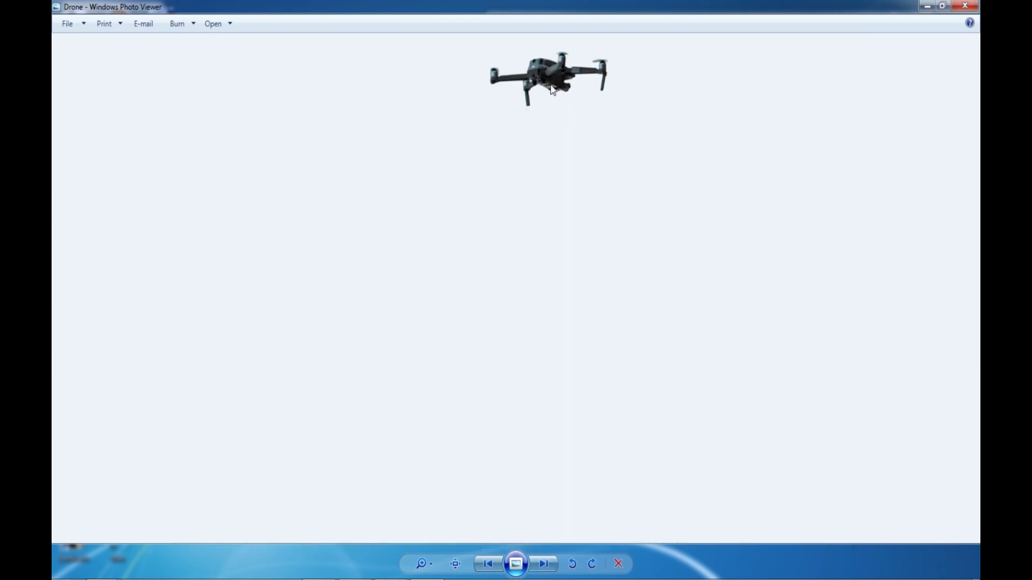
{"action": "left_click", "coordinate": [549, 558]}
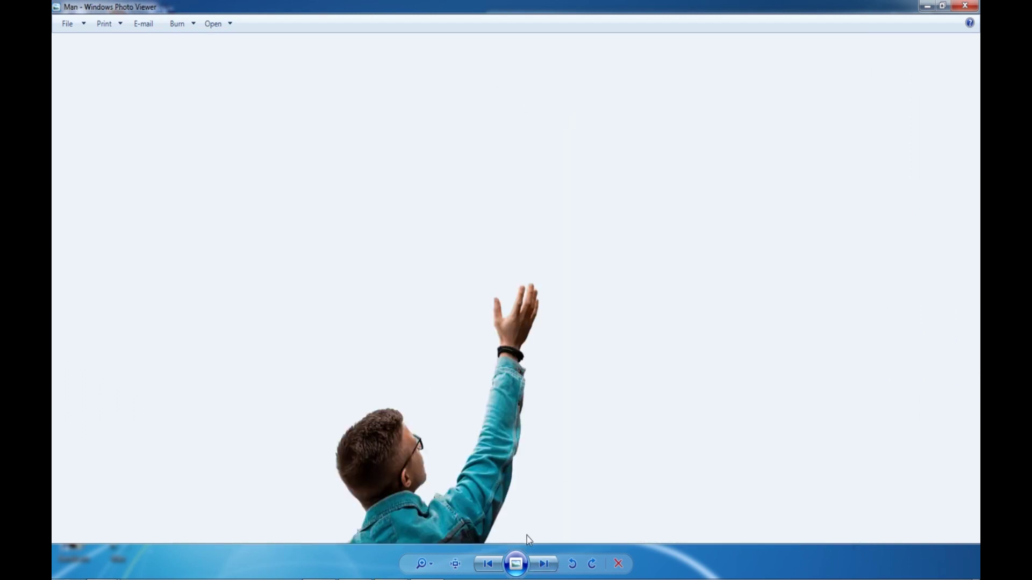
{"action": "left_click", "coordinate": [965, 6]}
Step: Create a new folder named Photo on the desktop
{"action": "right_click", "coordinate": [240, 217]}
{"action": "mouse_move", "coordinate": [357, 357]}
{"action": "left_click", "coordinate": [400, 357]}
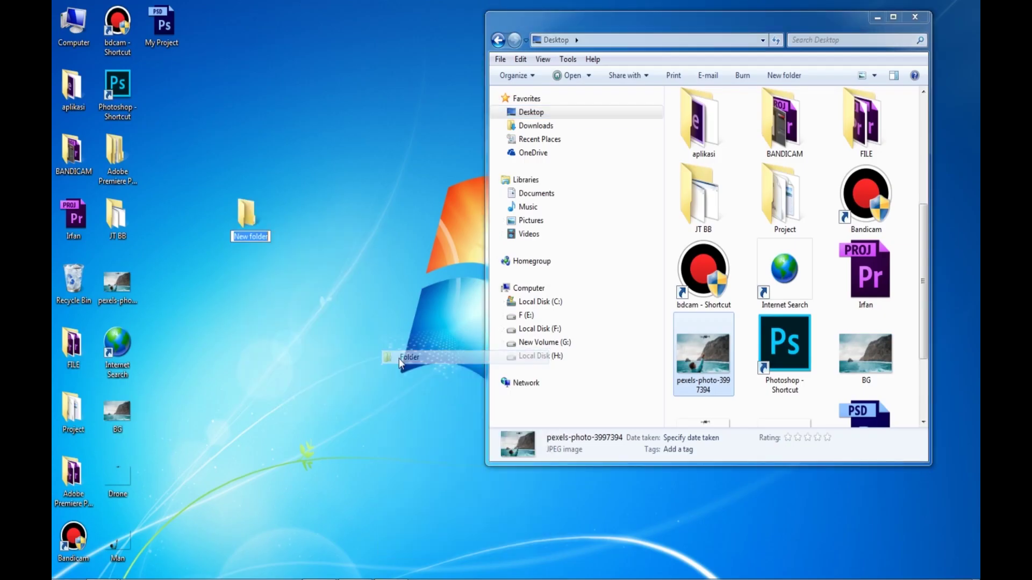
{"action": "type", "text": "Photo"}
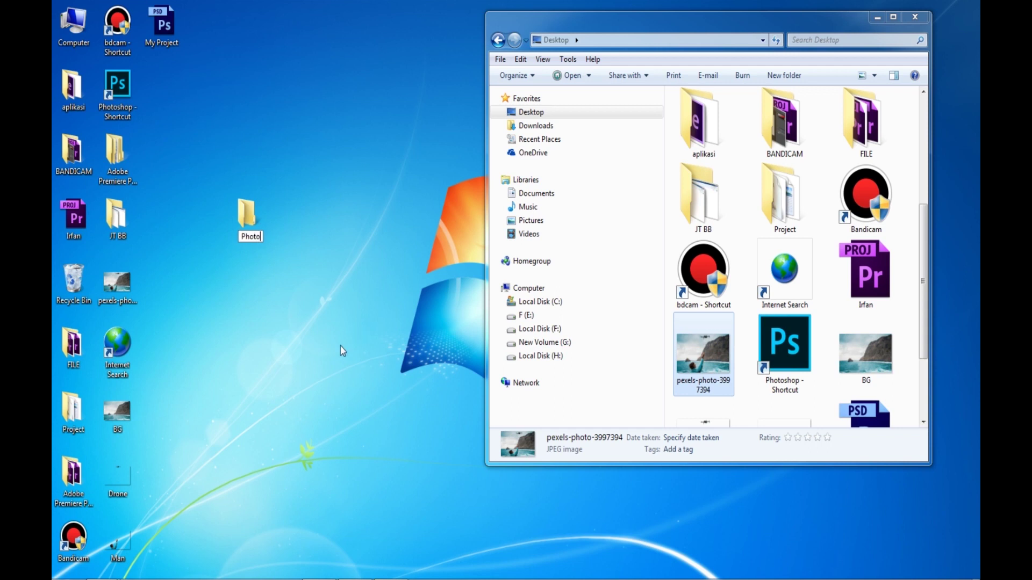
{"action": "key", "text": "Return"}
Step: Move the BG, Drone and Man images, the My Project file and the original pexels-photo image into the Photo folder
{"action": "left_click_drag", "start_coordinate": [172, 408], "coordinate": [113, 544]}
{"action": "left_click_drag", "start_coordinate": [122, 417], "coordinate": [178, 99]}
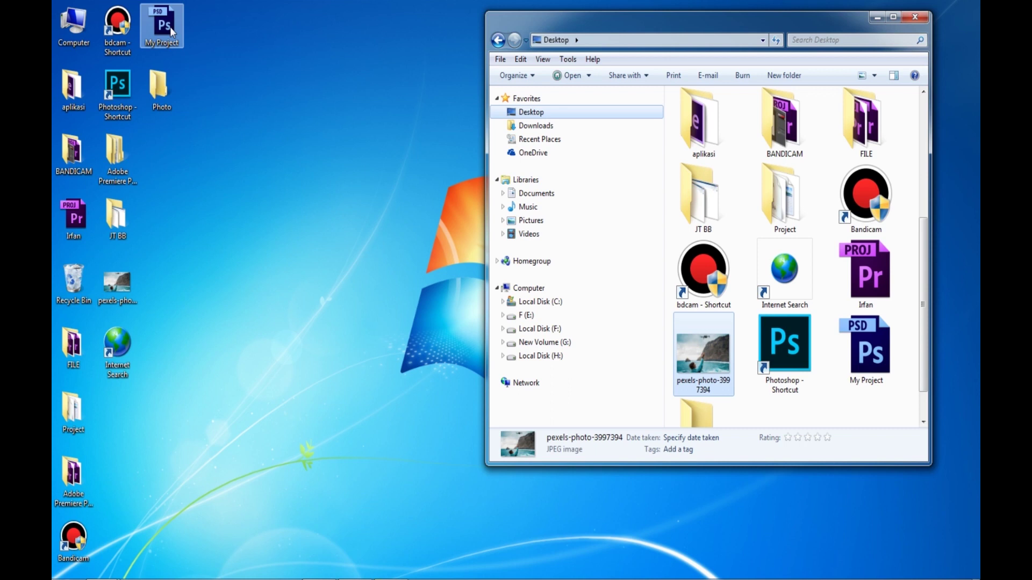
{"action": "left_click_drag", "start_coordinate": [169, 27], "coordinate": [173, 90]}
{"action": "left_click_drag", "start_coordinate": [117, 282], "coordinate": [173, 88]}
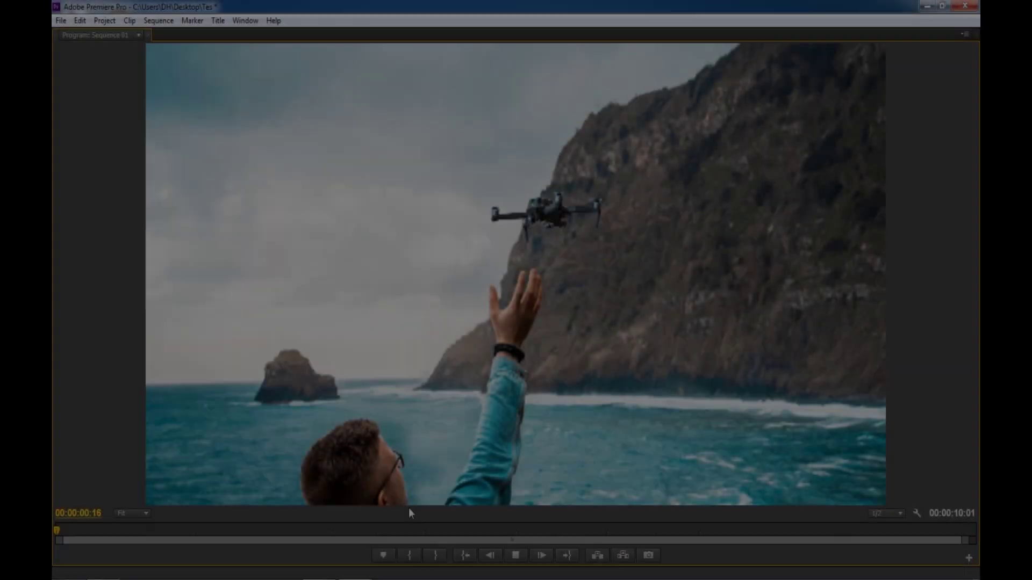